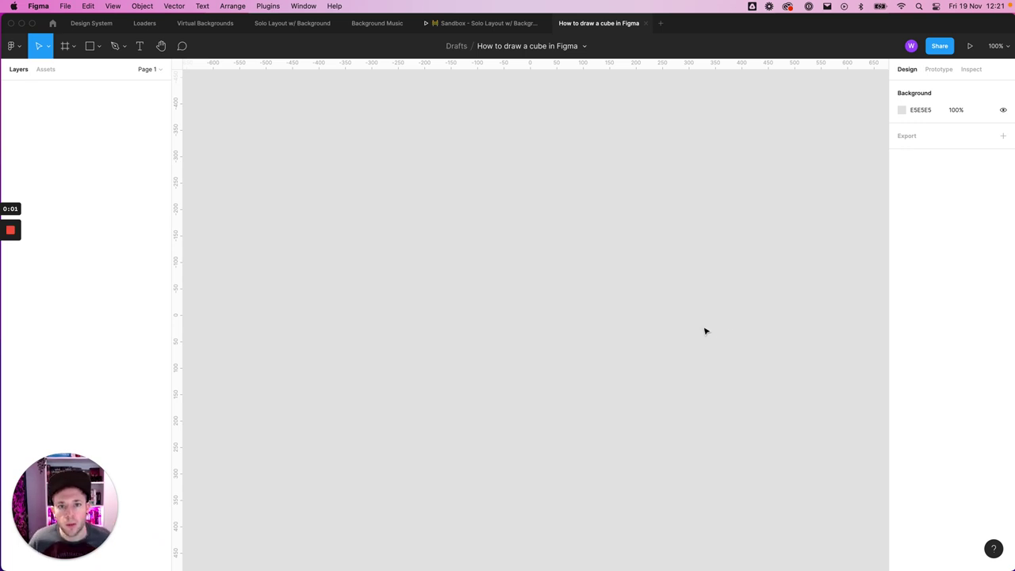
- Draw a grey triangle polygon near the middle of the canvas with the Polygon tool
{"action": "left_click_drag", "start_coordinate": [435, 251], "coordinate": [443, 263]}
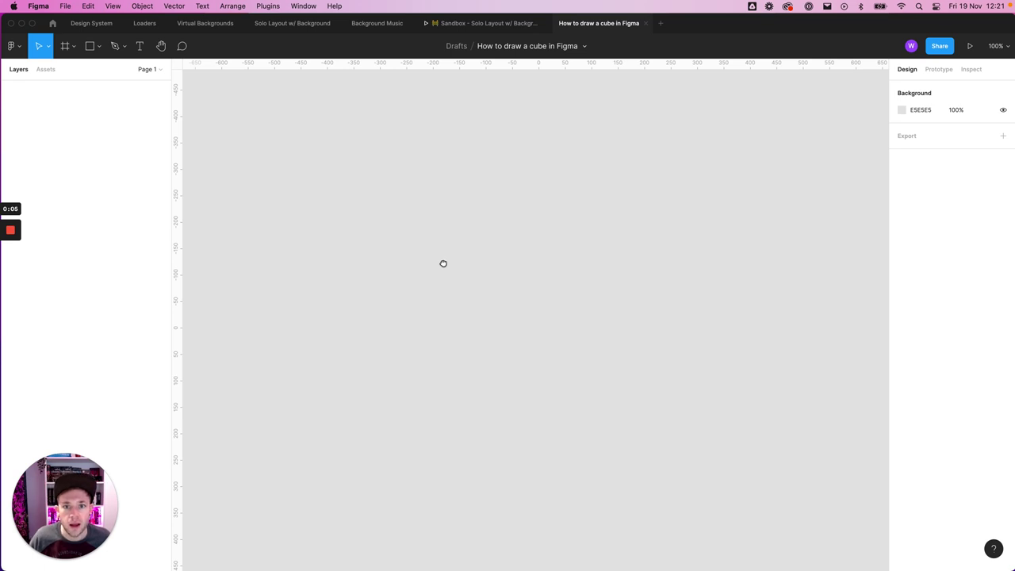
{"action": "left_click_drag", "start_coordinate": [444, 263], "coordinate": [440, 261]}
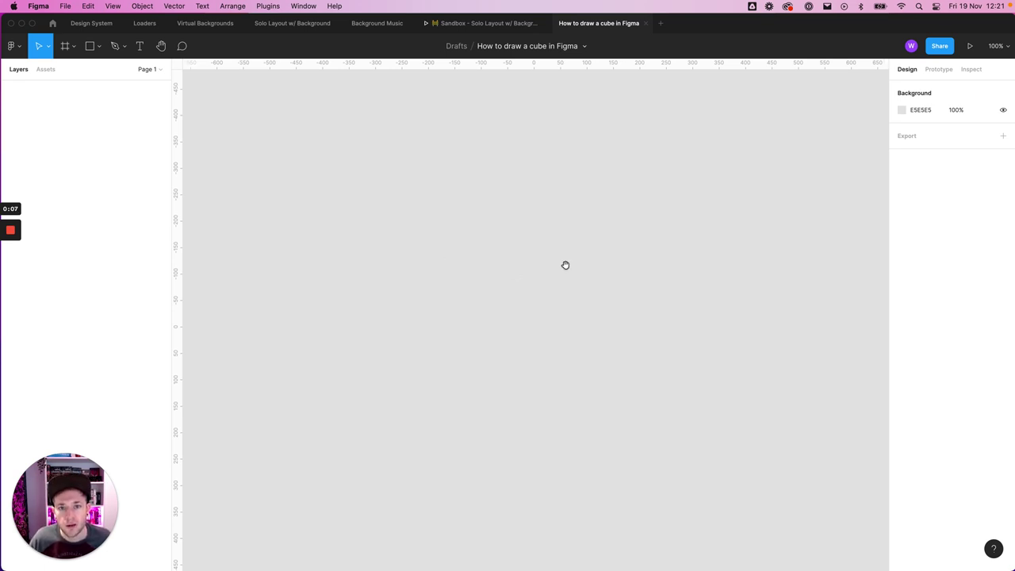
{"action": "left_click_drag", "start_coordinate": [564, 265], "coordinate": [551, 264]}
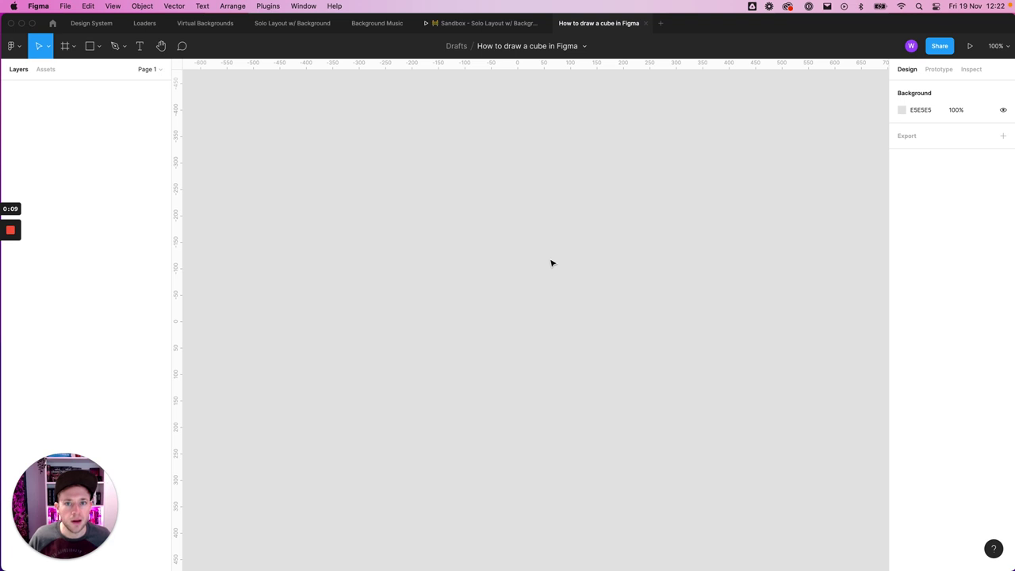
{"action": "left_click_drag", "start_coordinate": [546, 229], "coordinate": [552, 241]}
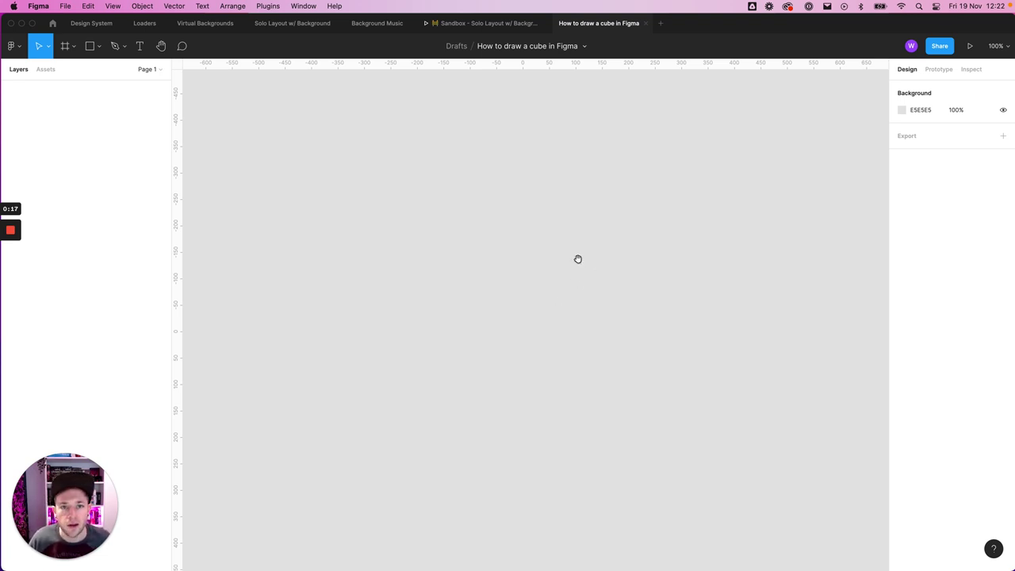
{"action": "left_click_drag", "start_coordinate": [578, 259], "coordinate": [573, 261]}
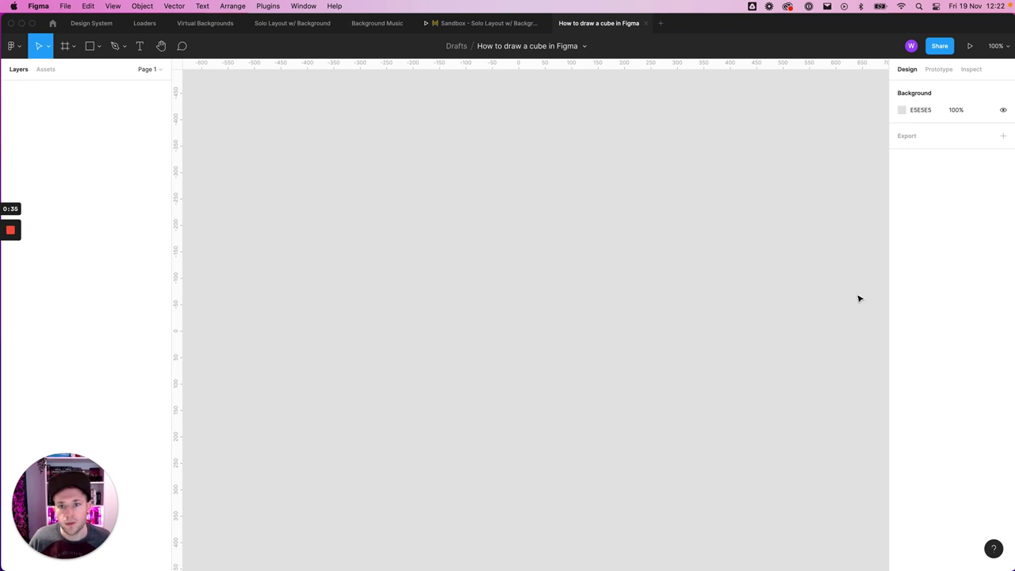
{"action": "scroll", "coordinate": [634, 212], "scroll_direction": "down", "scroll_amount": 2}
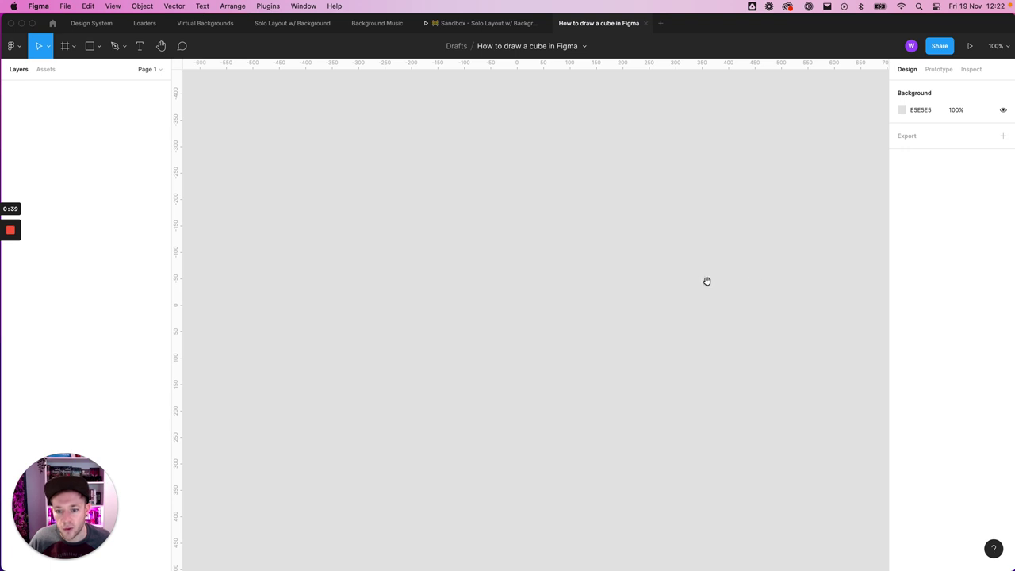
{"action": "scroll", "coordinate": [704, 285], "scroll_direction": "left", "scroll_amount": 1}
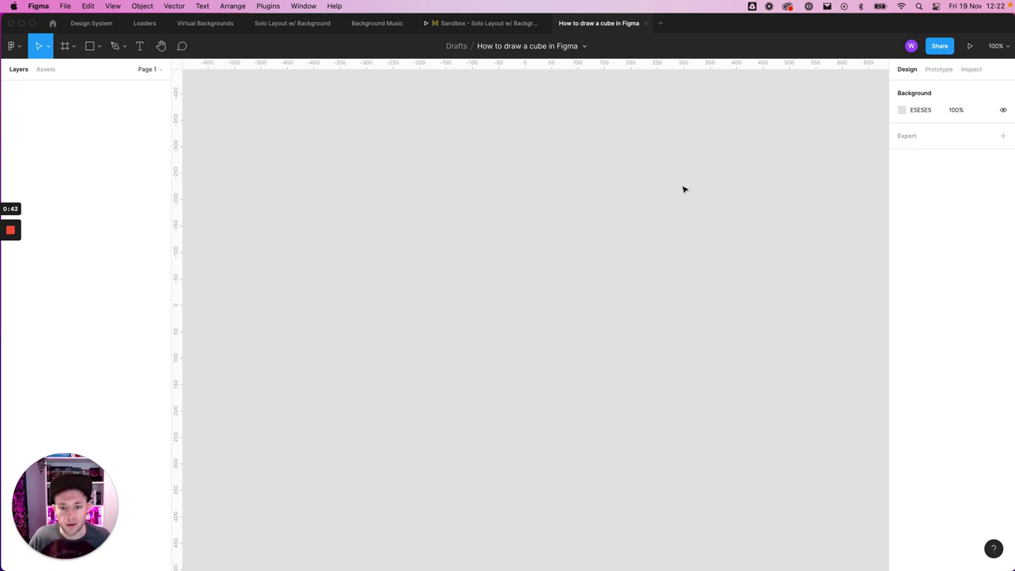
{"action": "scroll", "coordinate": [595, 143], "scroll_direction": "left", "scroll_amount": 1}
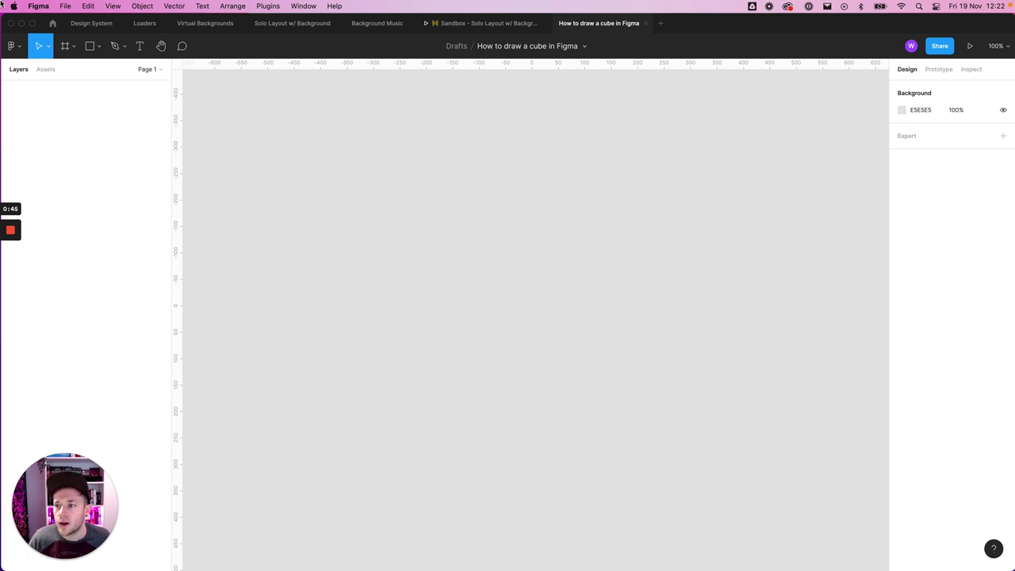
{"action": "left_click", "coordinate": [93, 46]}
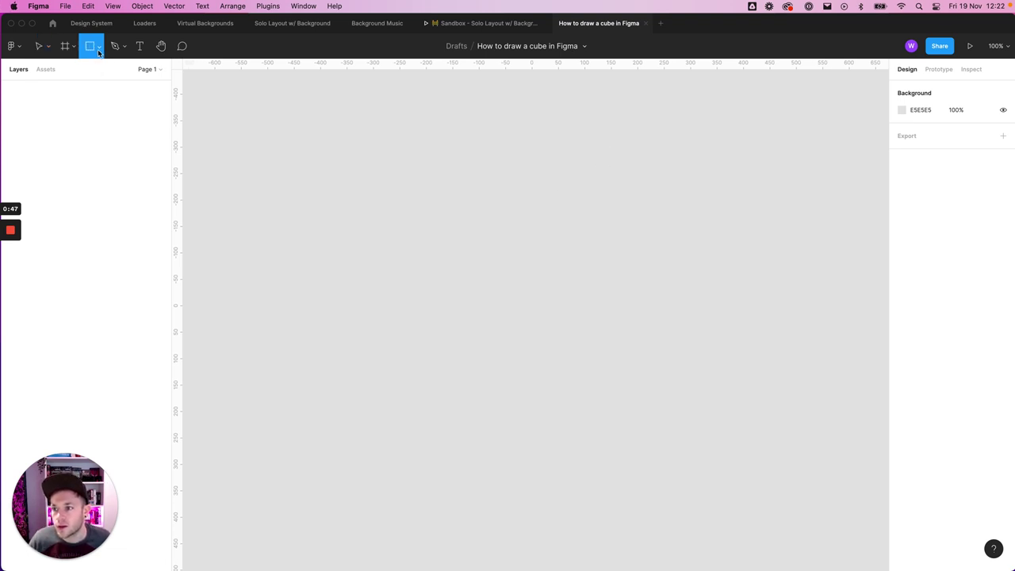
{"action": "left_click", "coordinate": [99, 50]}
{"action": "left_click", "coordinate": [84, 121]}
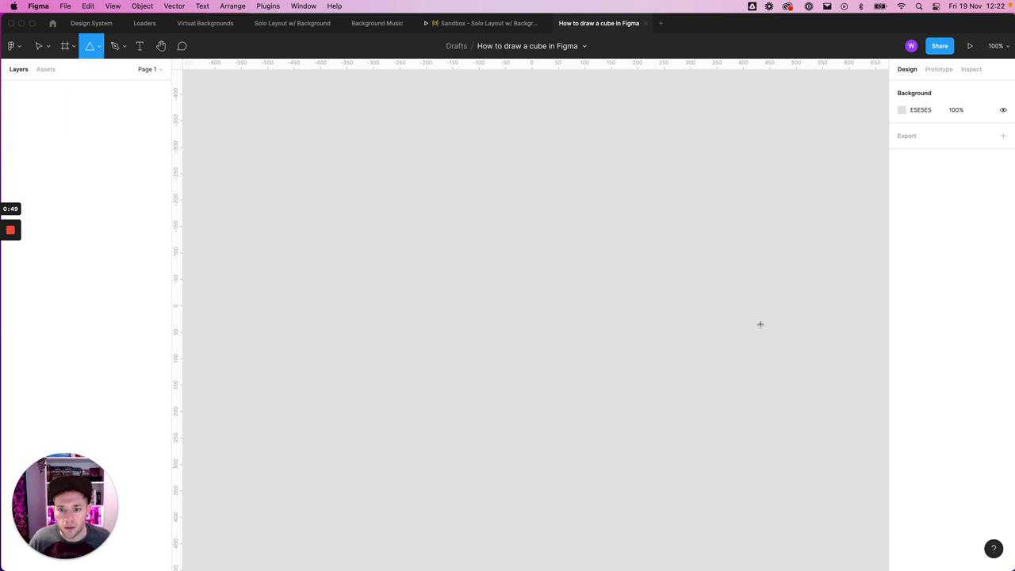
{"action": "left_click_drag", "start_coordinate": [531, 219], "coordinate": [675, 352]}
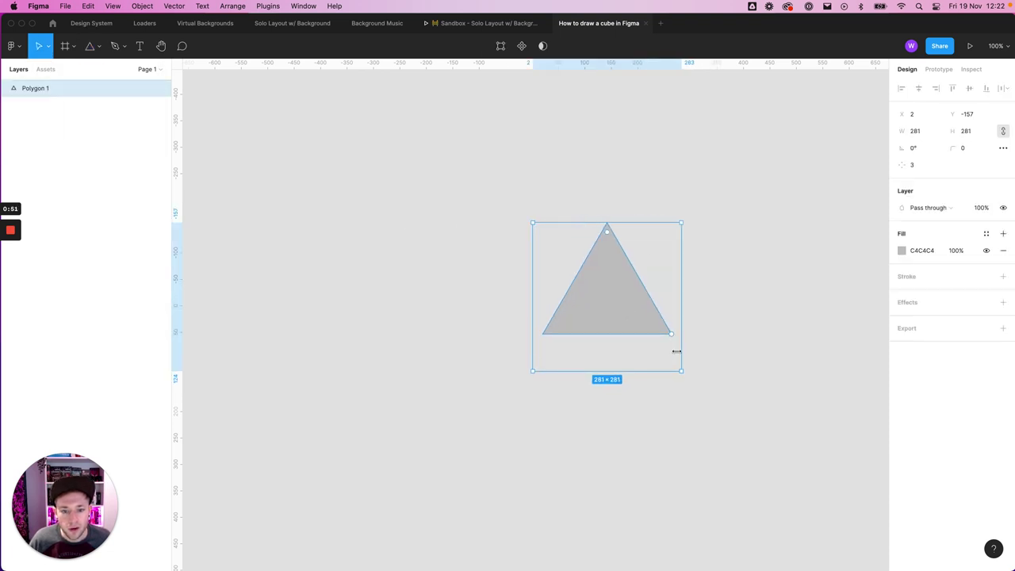
- Turn the triangle into a 281×281 six-sided hexagon and nudge it into place
{"action": "mouse_move", "coordinate": [596, 287]}
{"action": "left_mouse_down"}
{"action": "mouse_move", "coordinate": [516, 259]}
{"action": "mouse_move", "coordinate": [516, 249]}
{"action": "left_mouse_up"}
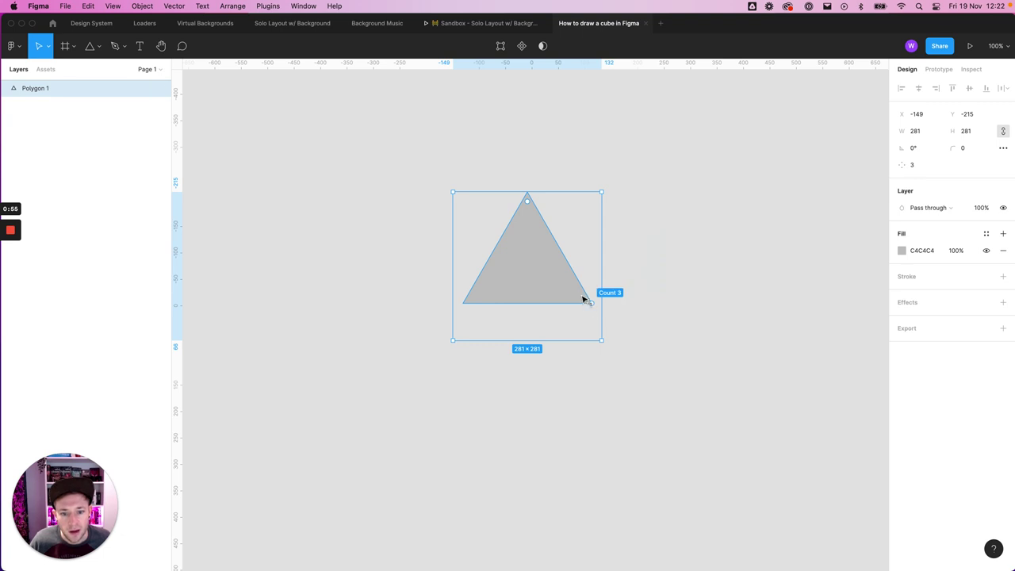
{"action": "left_click_drag", "start_coordinate": [583, 297], "coordinate": [623, 220]}
{"action": "left_click", "coordinate": [791, 277]}
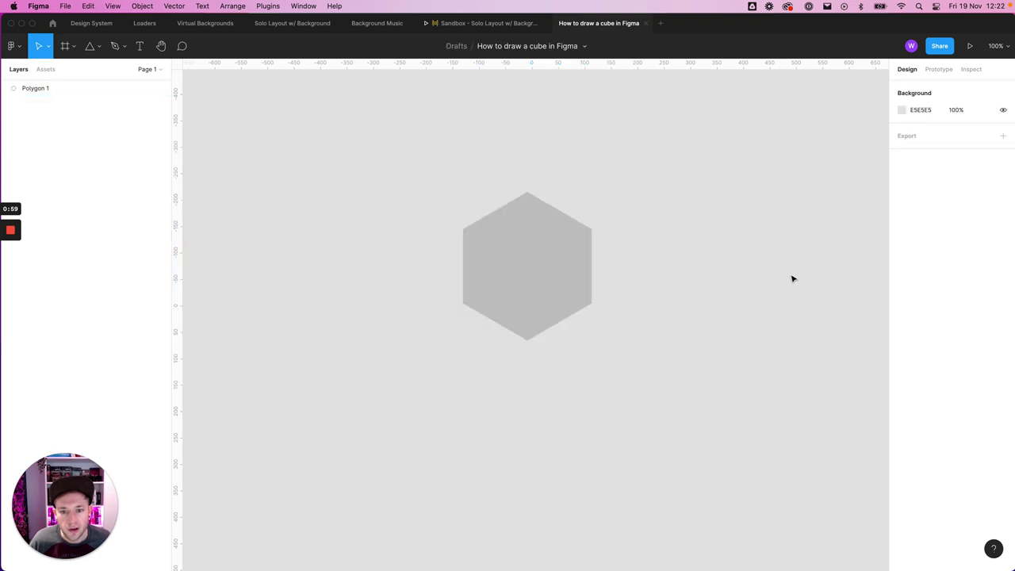
{"action": "left_click_drag", "start_coordinate": [518, 250], "coordinate": [525, 240]}
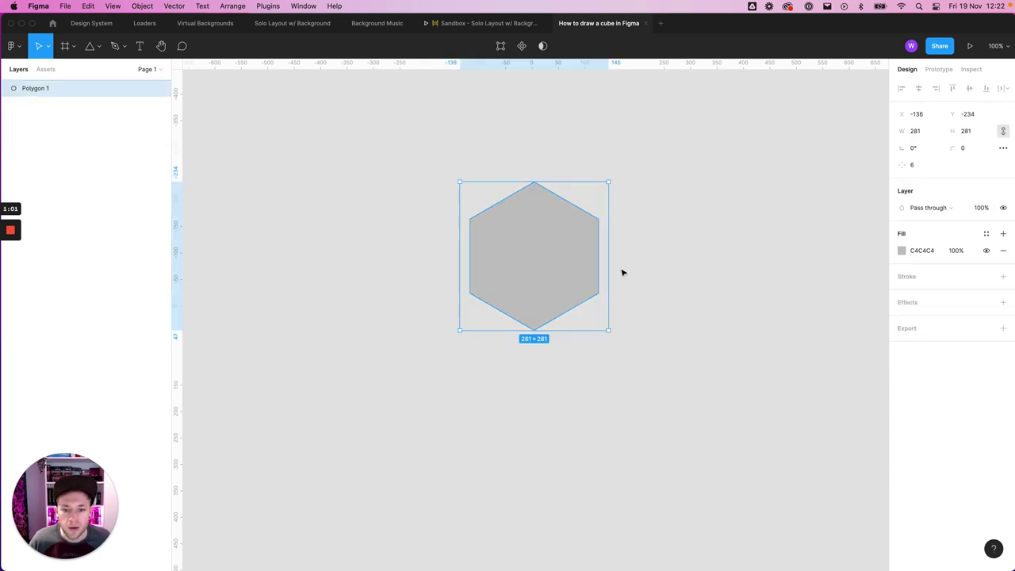
{"action": "left_click", "coordinate": [657, 251]}
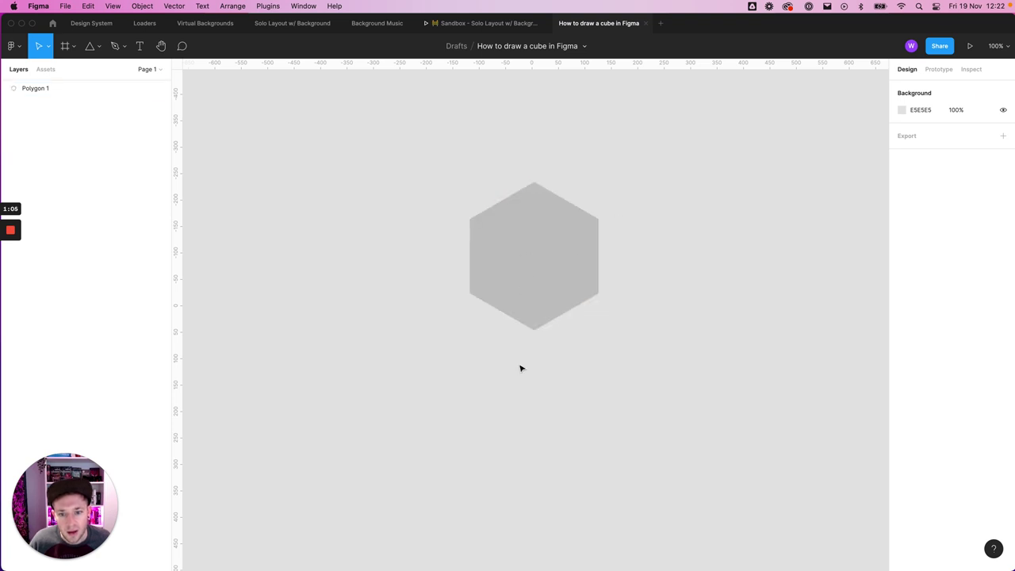
- Add a drop shadow to the hexagon, then remove it so no effects remain
{"action": "left_click", "coordinate": [501, 281]}
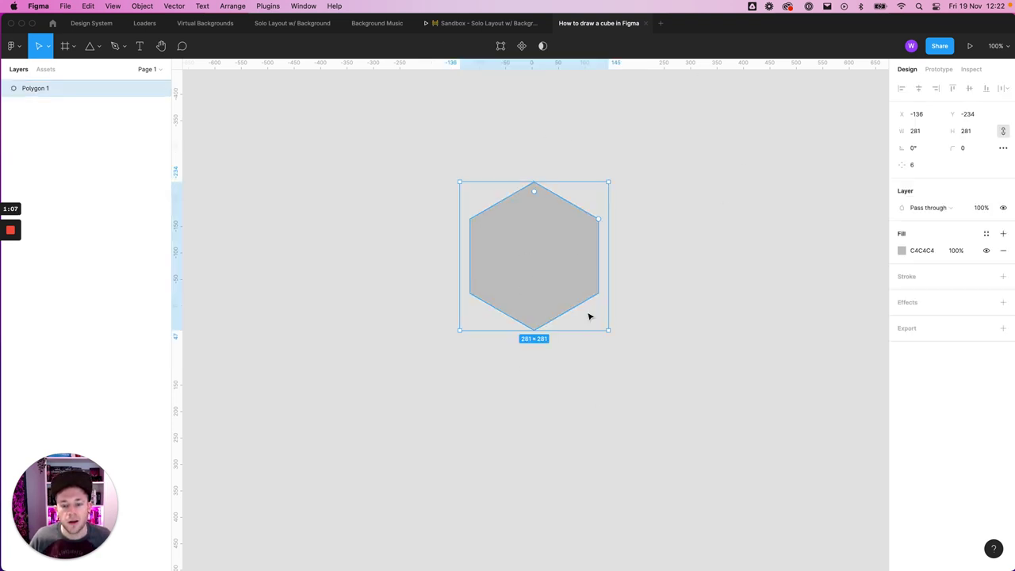
{"action": "left_click", "coordinate": [943, 302]}
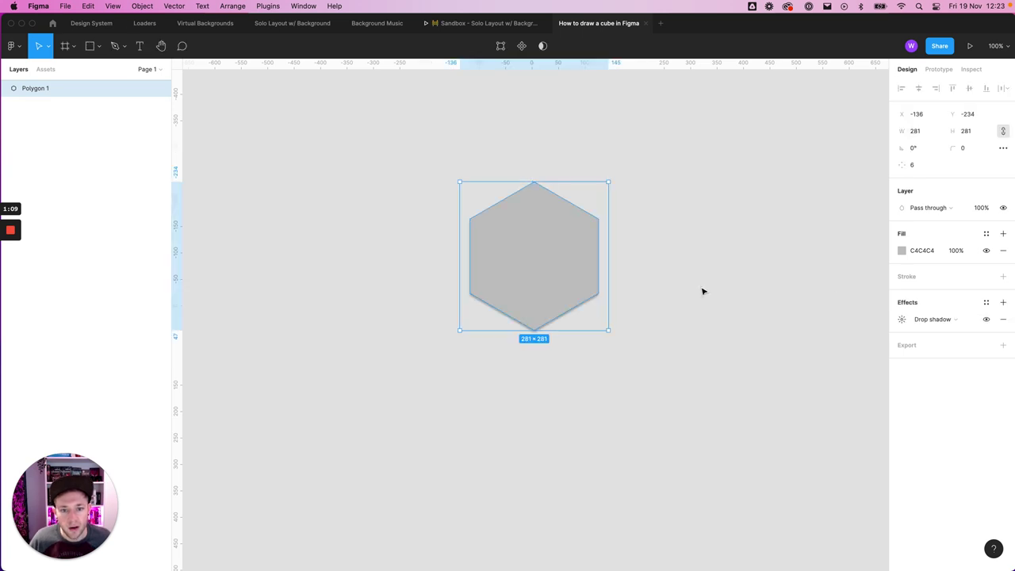
{"action": "left_click", "coordinate": [455, 251]}
{"action": "left_click", "coordinate": [581, 219]}
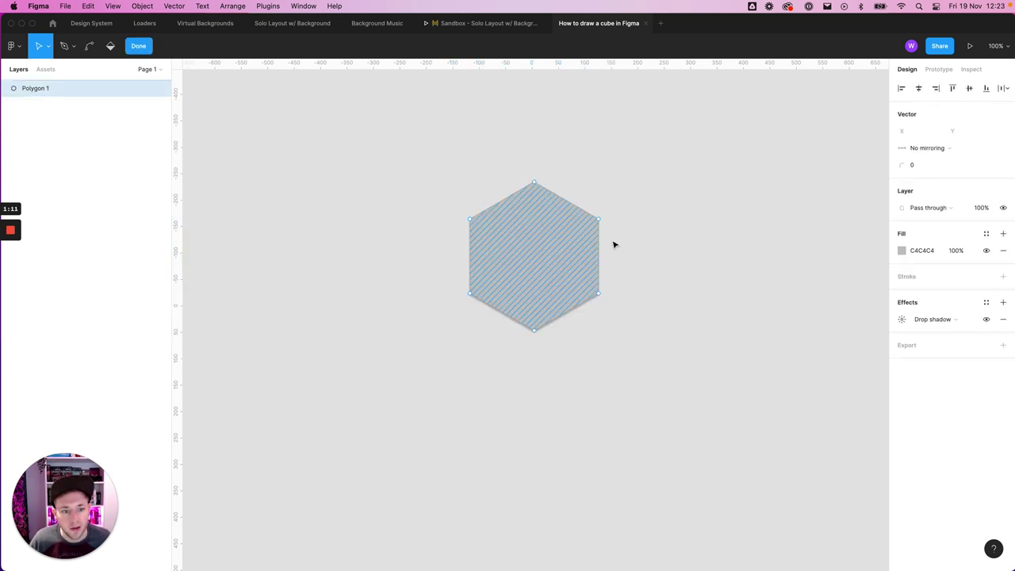
{"action": "left_click", "coordinate": [902, 318]}
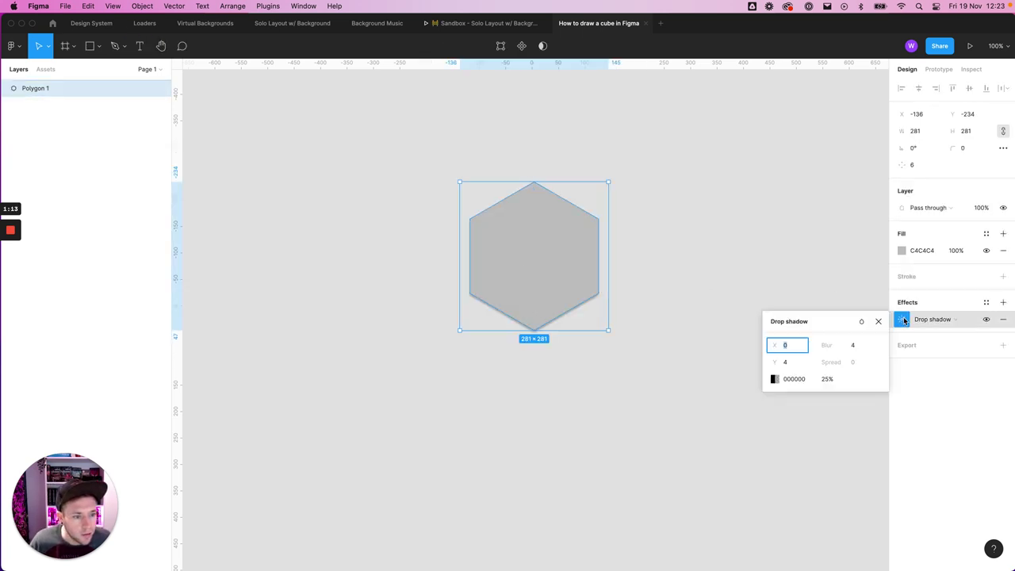
{"action": "left_click", "coordinate": [1003, 319]}
{"action": "left_click", "coordinate": [709, 310]}
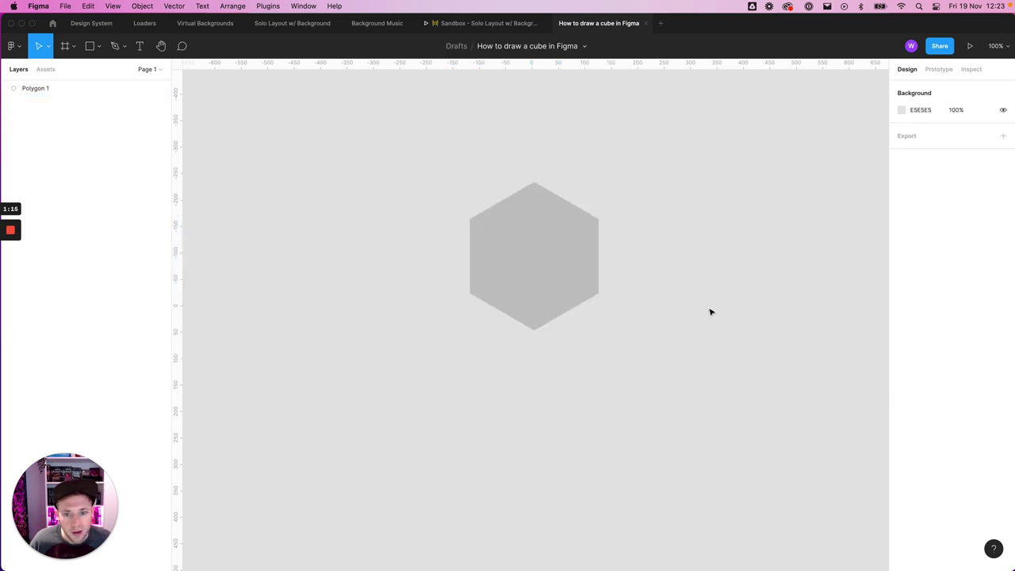
{"action": "double_click", "coordinate": [571, 246]}
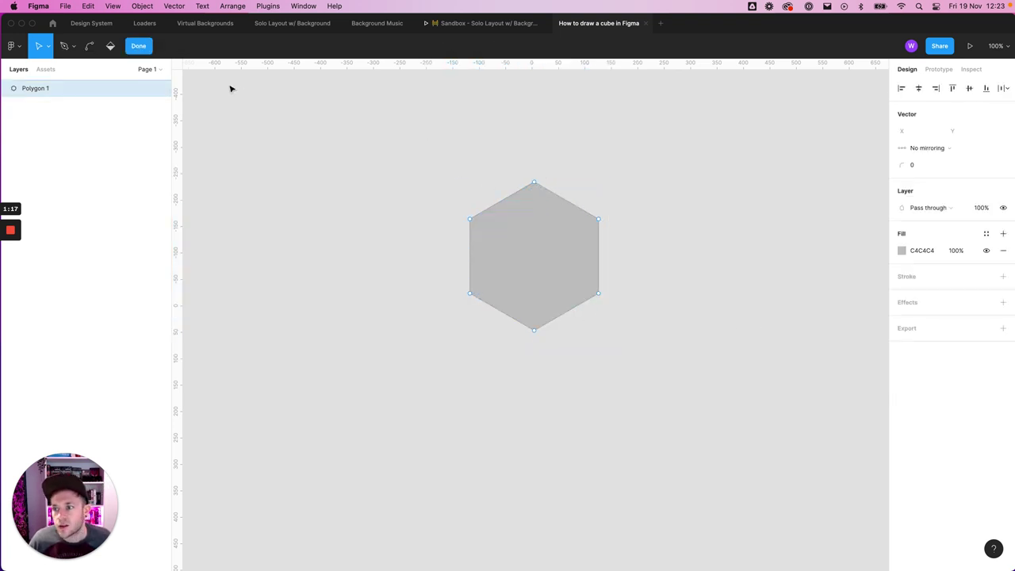
- Draw a vertical Pen line from the hexagon's top vertex to its bottom vertex
{"action": "left_click", "coordinate": [63, 48]}
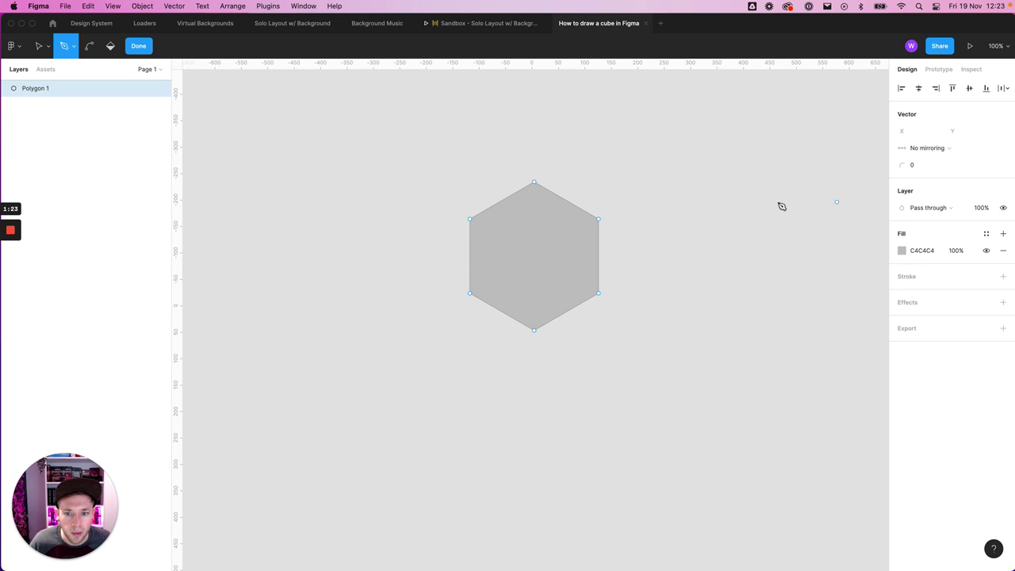
{"action": "left_click", "coordinate": [471, 222]}
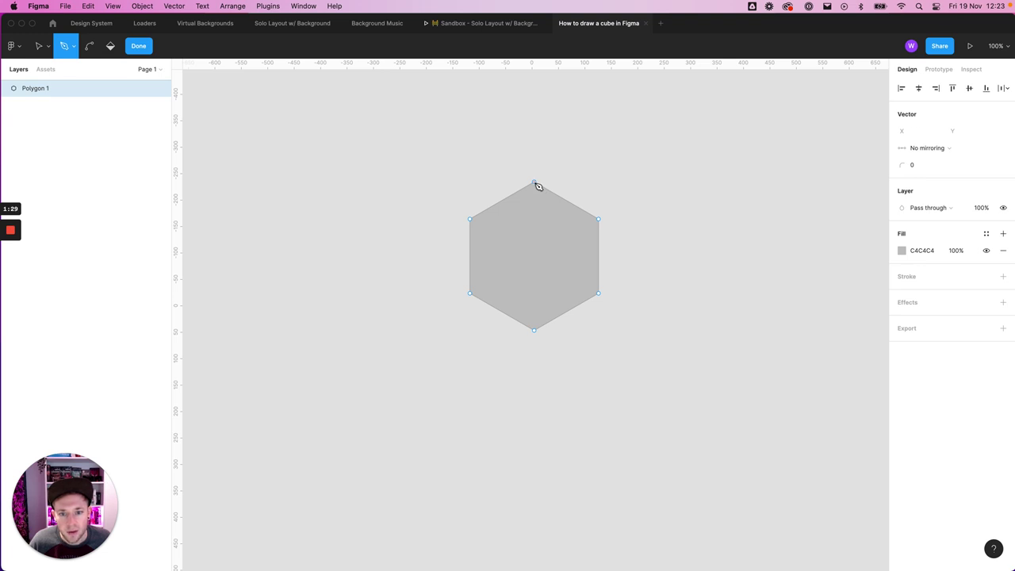
{"action": "left_click", "coordinate": [534, 183]}
{"action": "left_click", "coordinate": [534, 330]}
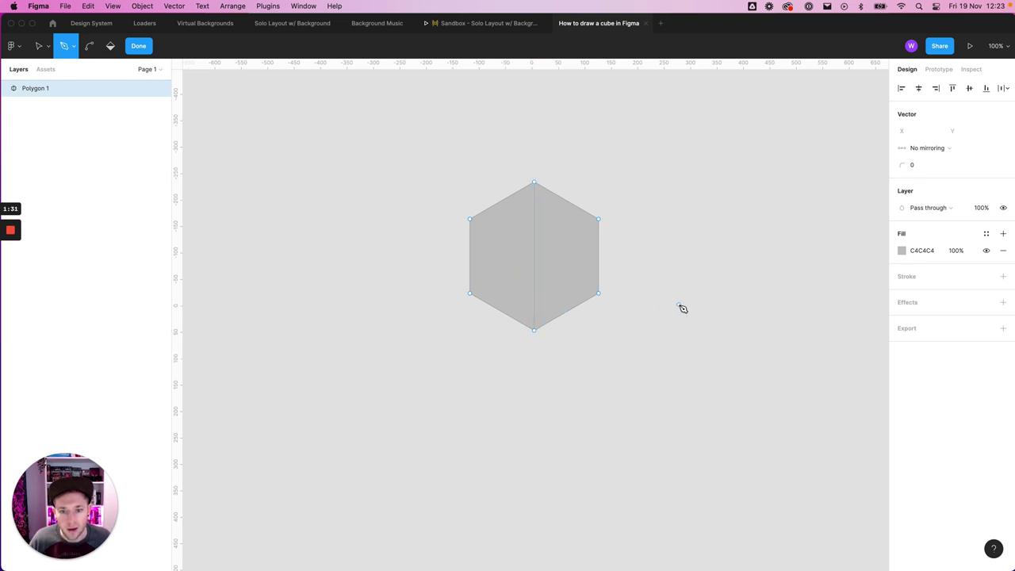
{"action": "key", "text": "Escape"}
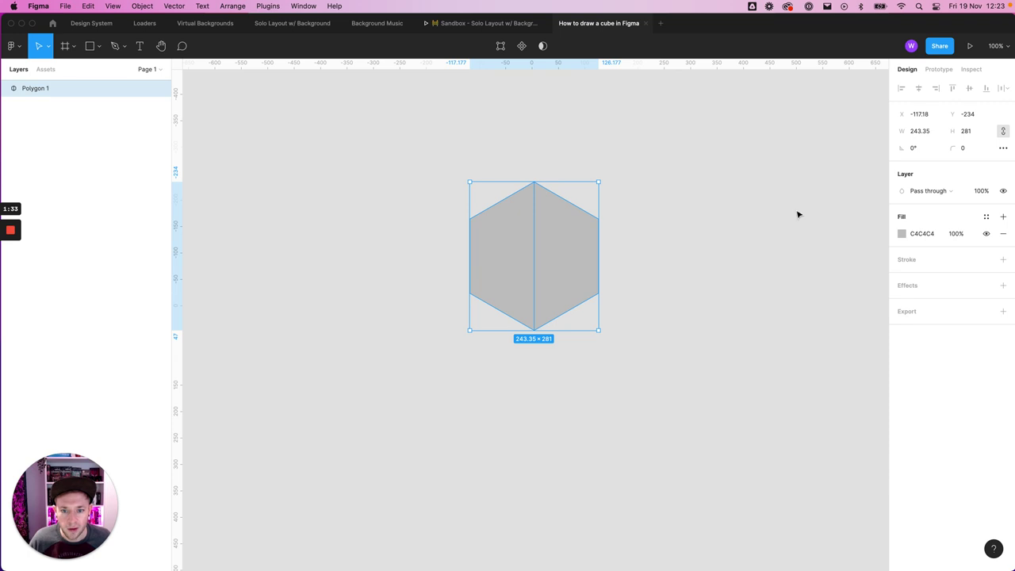
{"action": "key", "text": "Escape"}
{"action": "left_click", "coordinate": [586, 253]}
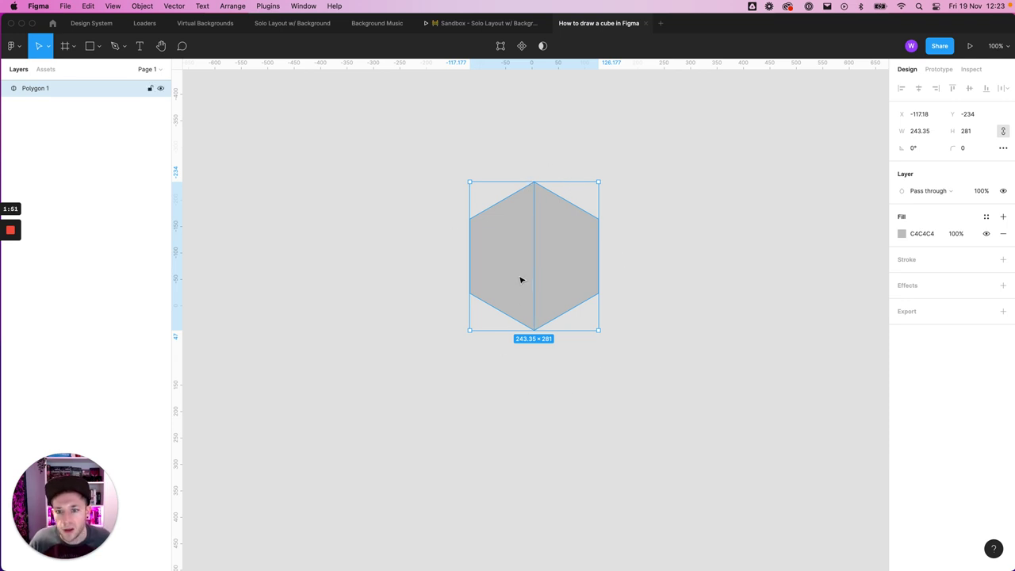
- Connect the hexagon's left and upper-right vertices to its centre with Pen lines
{"action": "double_click", "coordinate": [521, 242]}
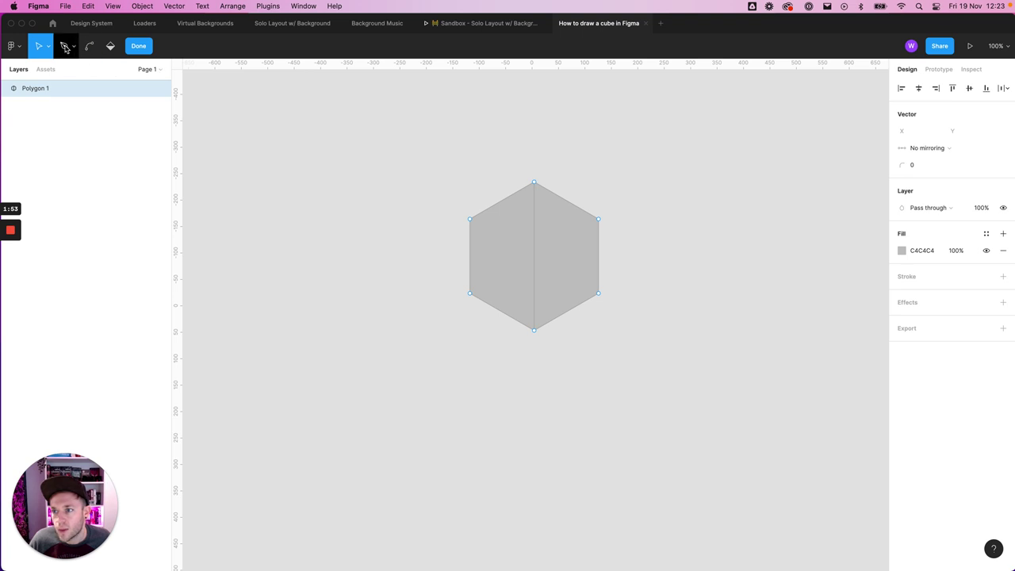
{"action": "key", "text": "p"}
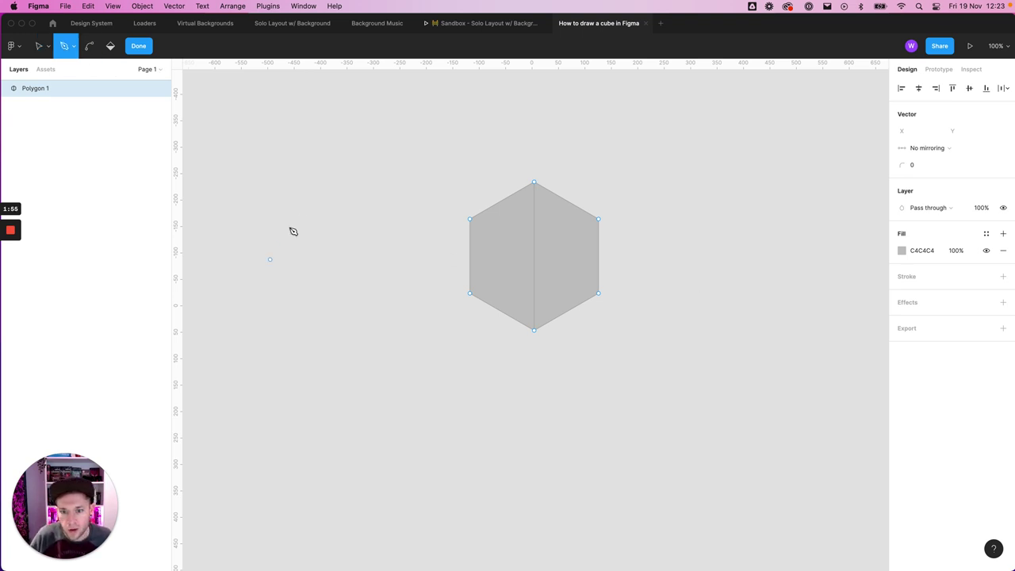
{"action": "left_click", "coordinate": [470, 220]}
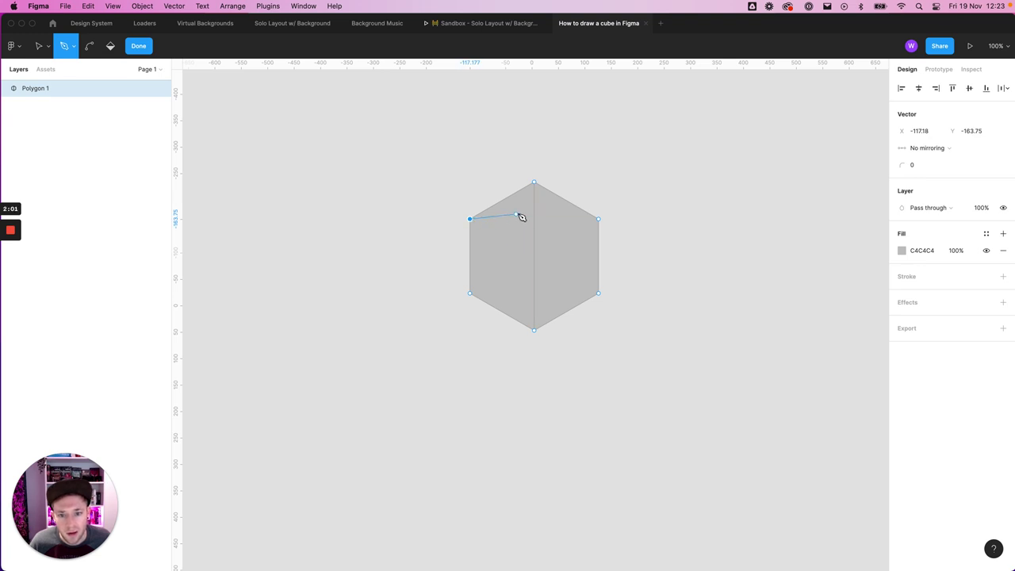
{"action": "left_click", "coordinate": [534, 256]}
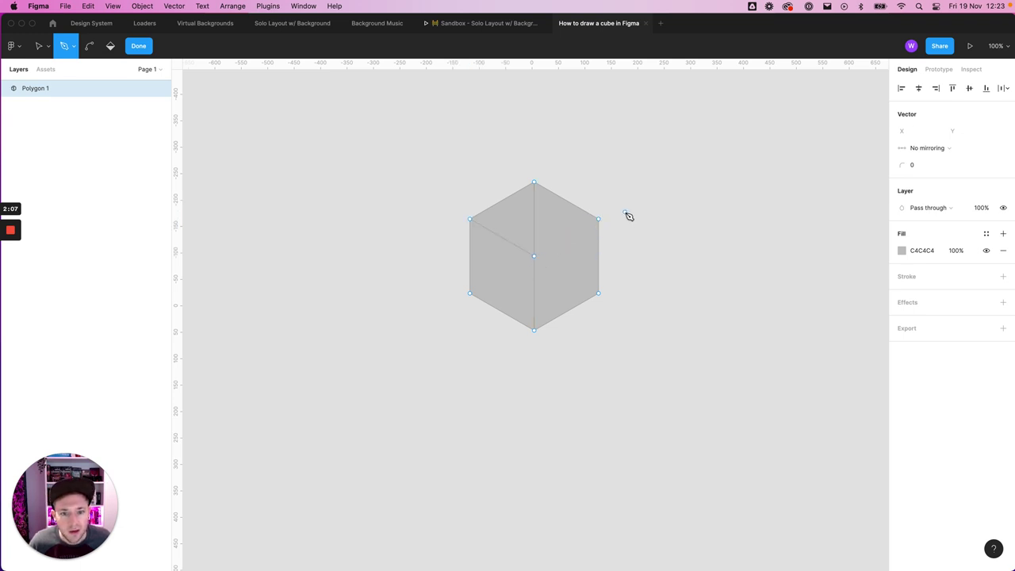
{"action": "left_click", "coordinate": [598, 220]}
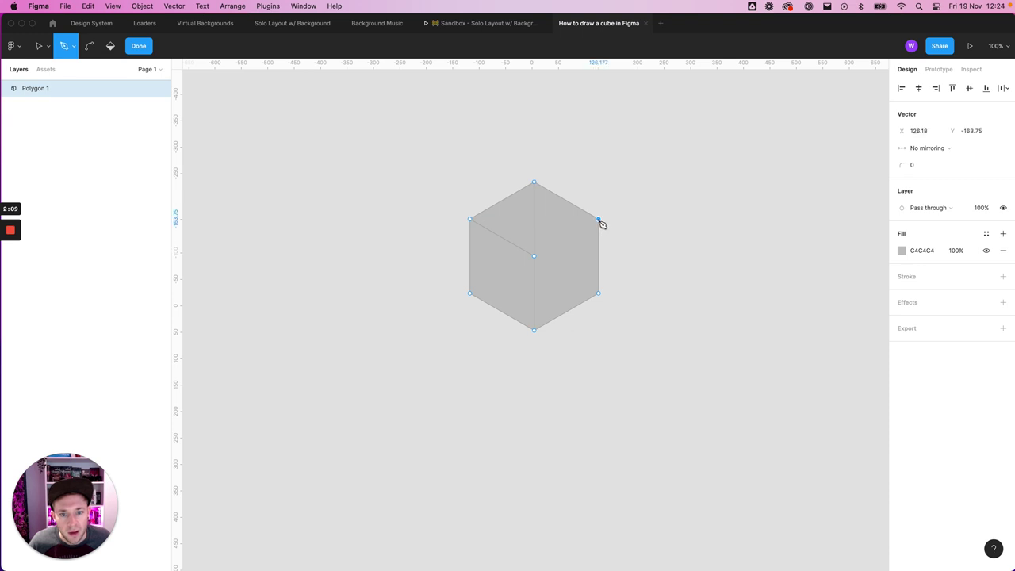
{"action": "left_click", "coordinate": [534, 257]}
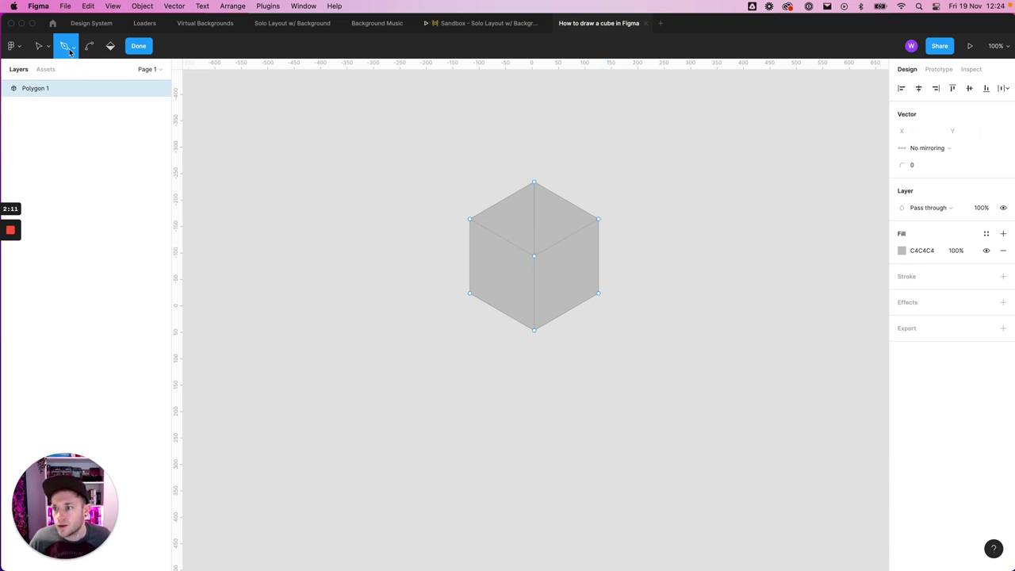
{"action": "key", "text": "Escape"}
- Give Polygon 1 a black 000000 stroke, weight 1, set Inside
{"action": "left_click", "coordinate": [365, 229]}
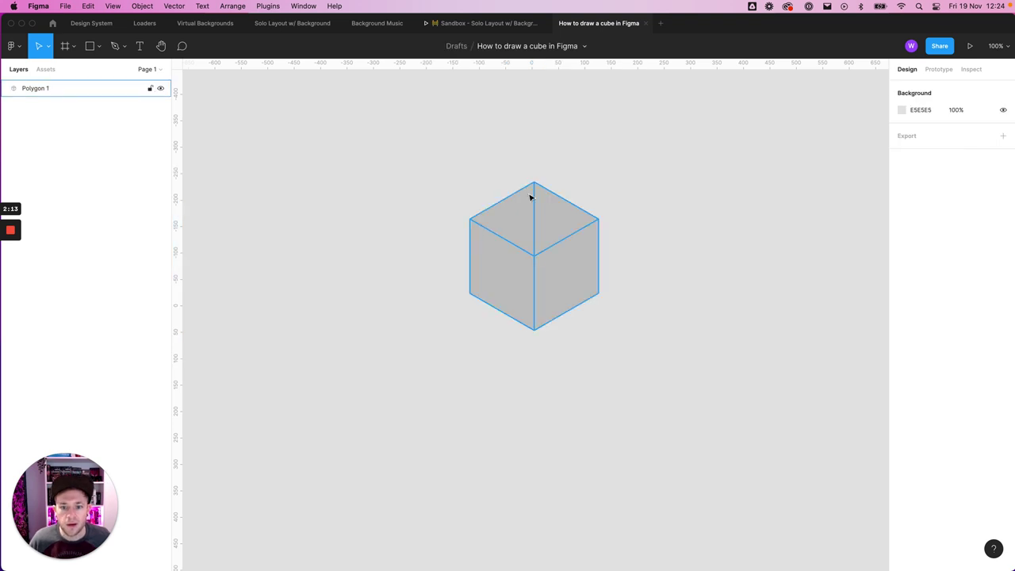
{"action": "left_click_drag", "start_coordinate": [676, 399], "coordinate": [178, 72]}
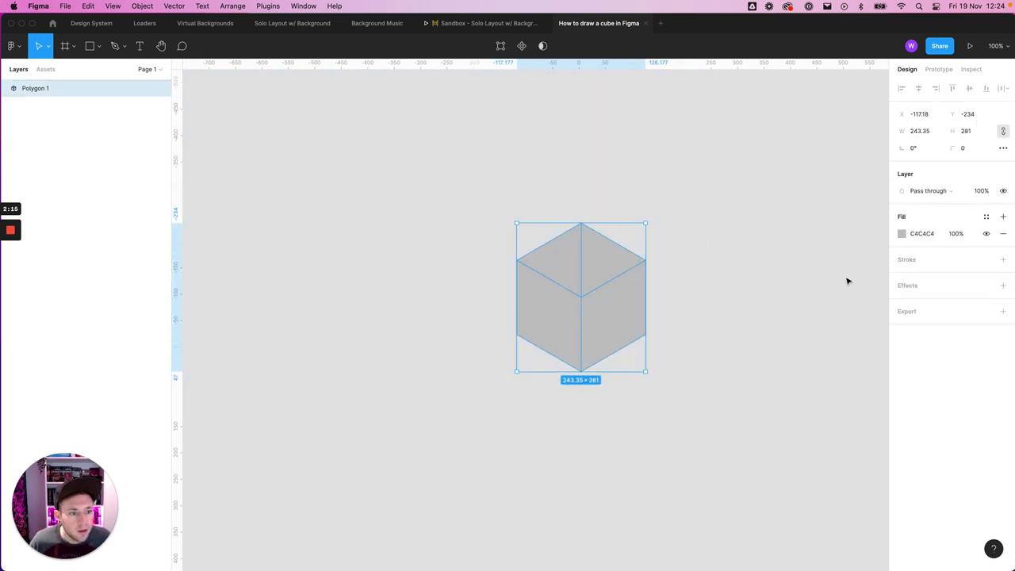
{"action": "left_click", "coordinate": [1003, 259]}
{"action": "key", "text": "Escape"}
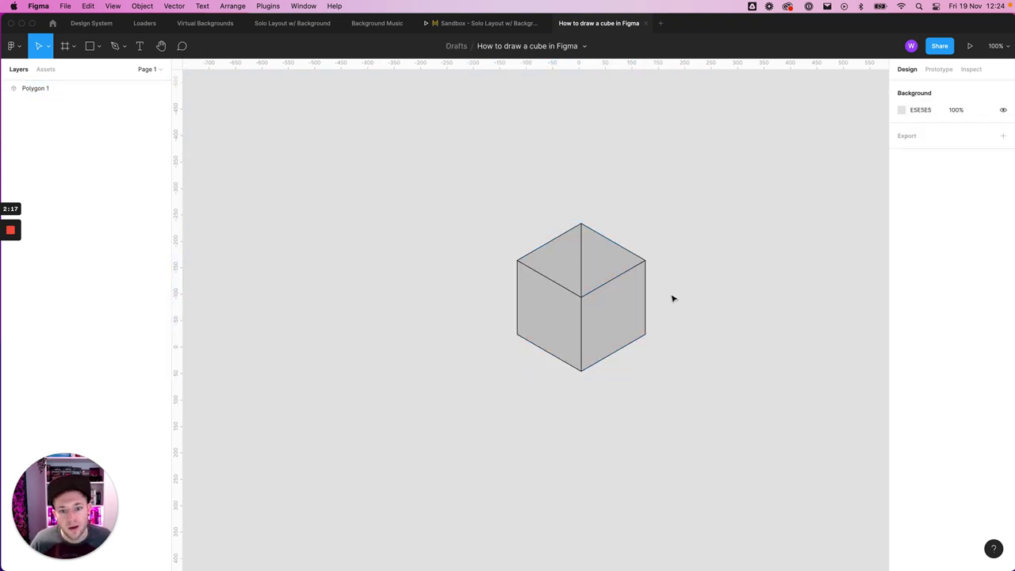
{"action": "left_click_drag", "start_coordinate": [673, 297], "coordinate": [546, 286]}
{"action": "left_click_drag", "start_coordinate": [810, 351], "coordinate": [823, 340]}
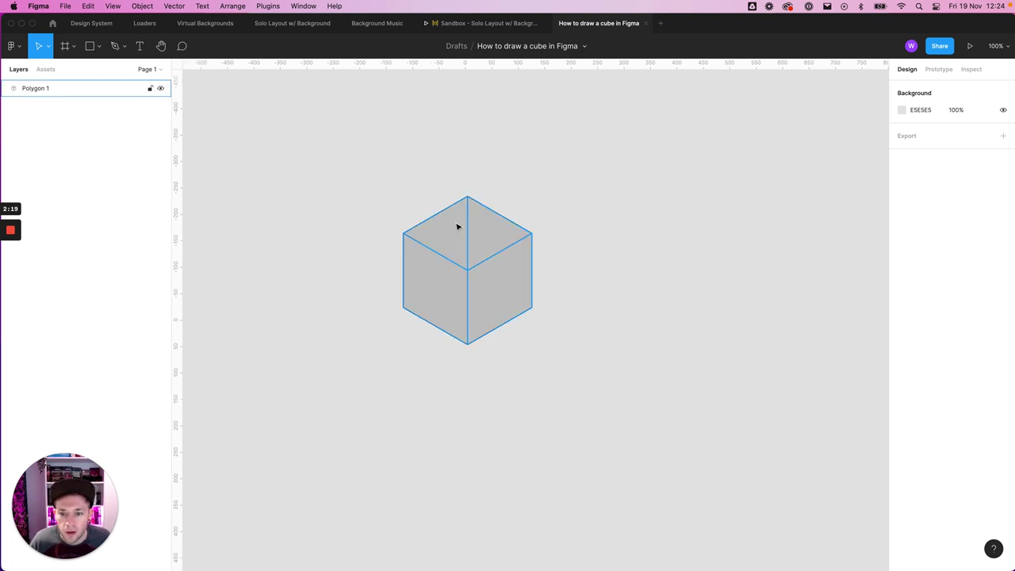
{"action": "scroll", "coordinate": [619, 263], "scroll_direction": "left", "scroll_amount": 2}
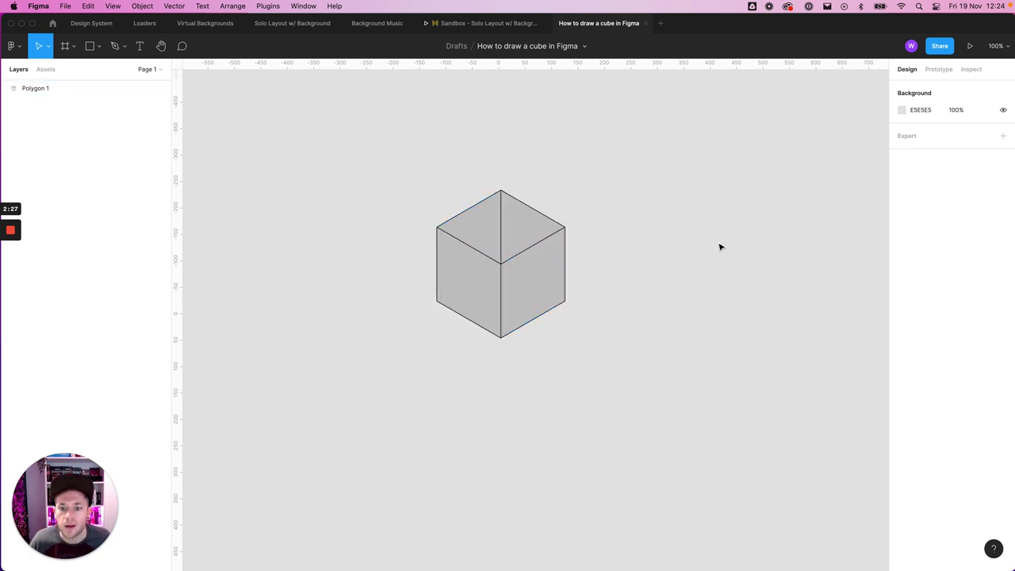
{"action": "scroll", "coordinate": [716, 309], "scroll_direction": "left", "scroll_amount": 3}
{"action": "left_click", "coordinate": [574, 272]}
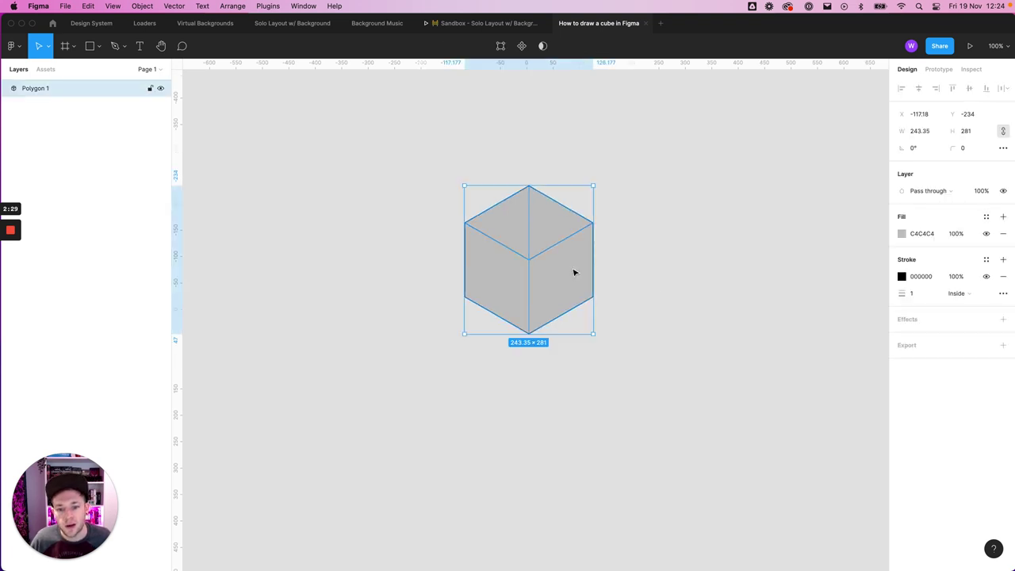
{"action": "double_click", "coordinate": [569, 278]}
{"action": "key", "text": "Escape"}
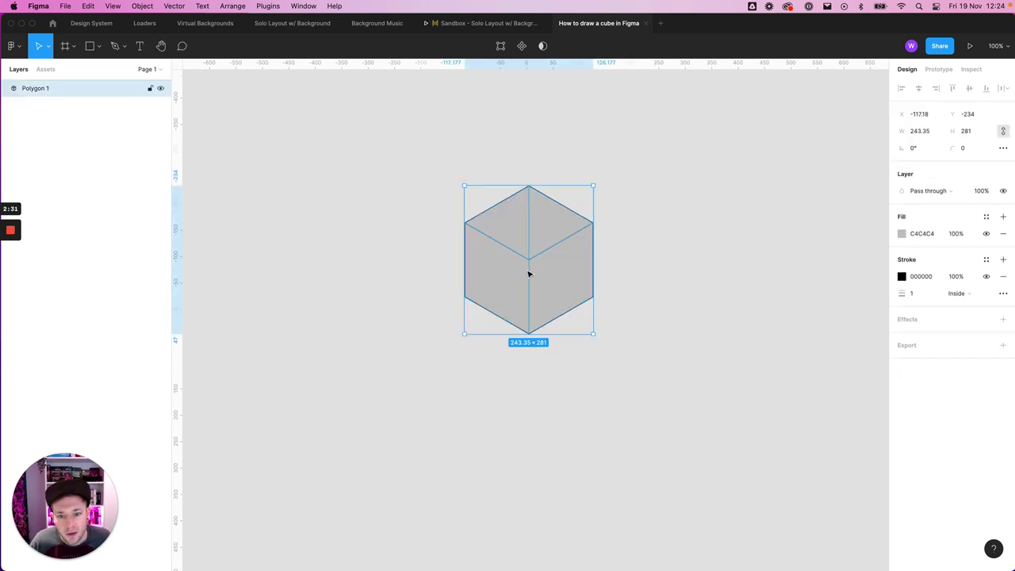
{"action": "double_click", "coordinate": [530, 274]}
{"action": "key", "text": "Escape"}
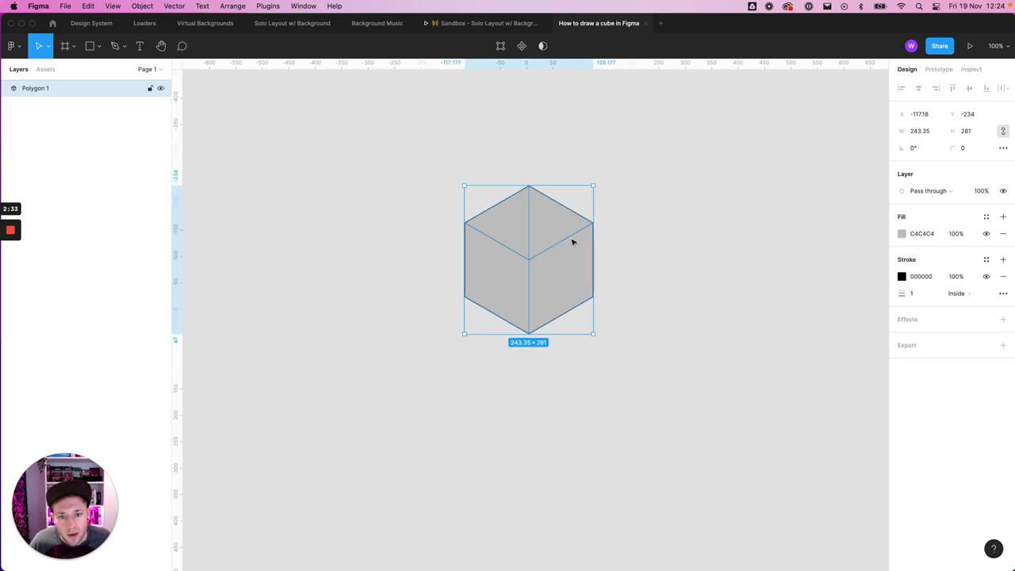
{"action": "double_click", "coordinate": [573, 242]}
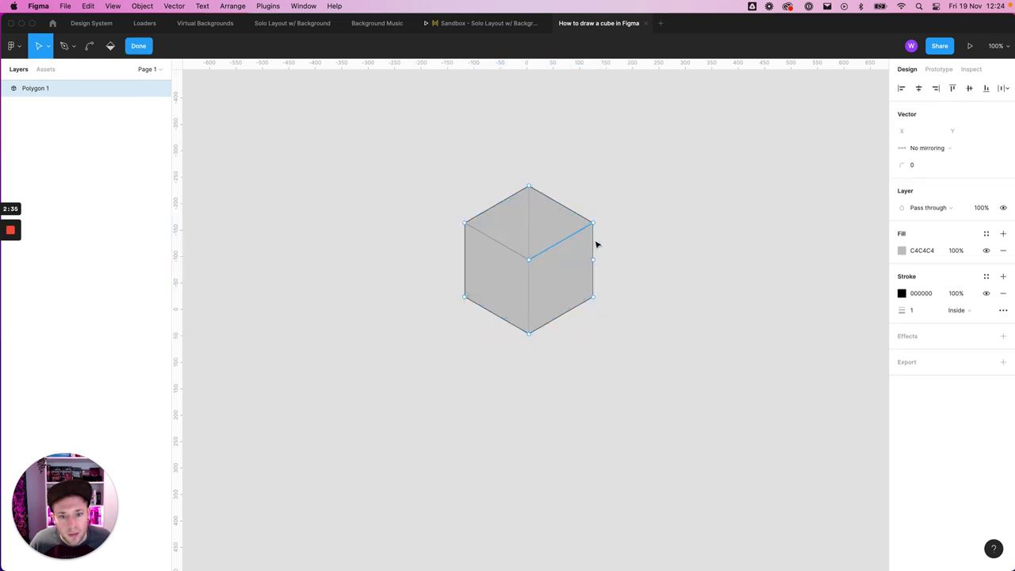
{"action": "left_click", "coordinate": [594, 262]}
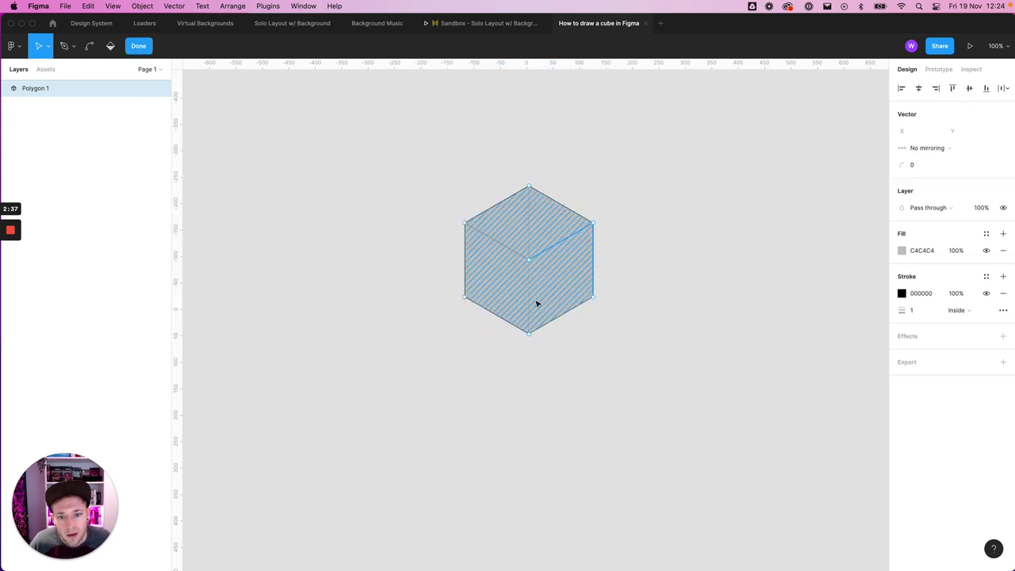
{"action": "left_click", "coordinate": [530, 288], "text": "shift"}
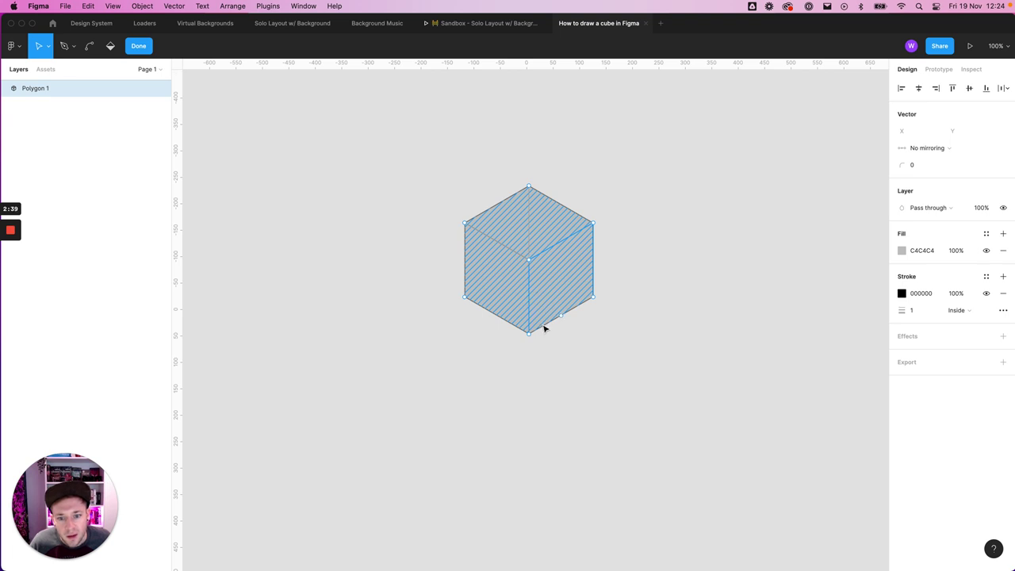
{"action": "left_click", "coordinate": [545, 328], "text": "shift"}
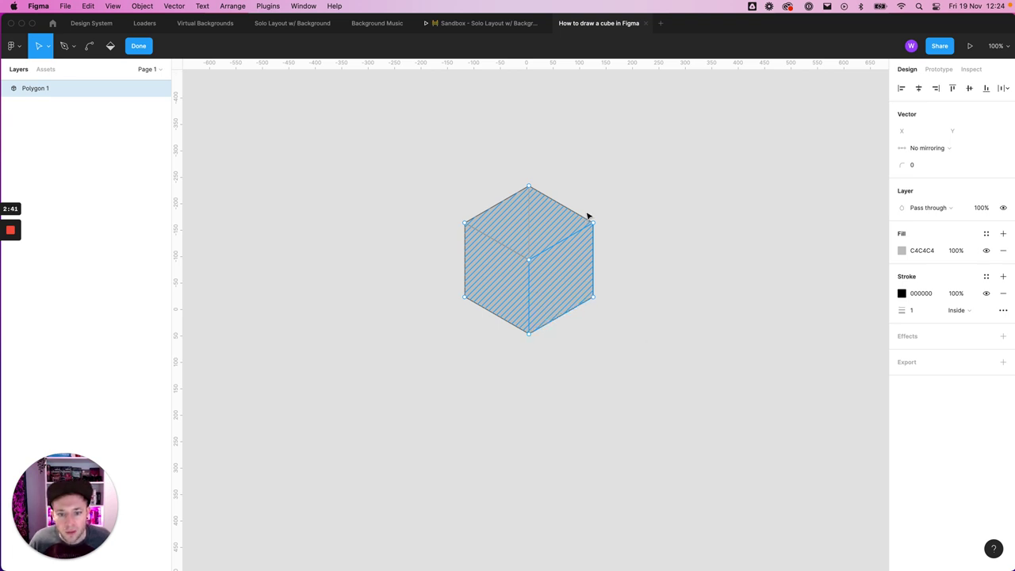
{"action": "scroll", "coordinate": [537, 254], "scroll_direction": "up", "scroll_amount": 5}
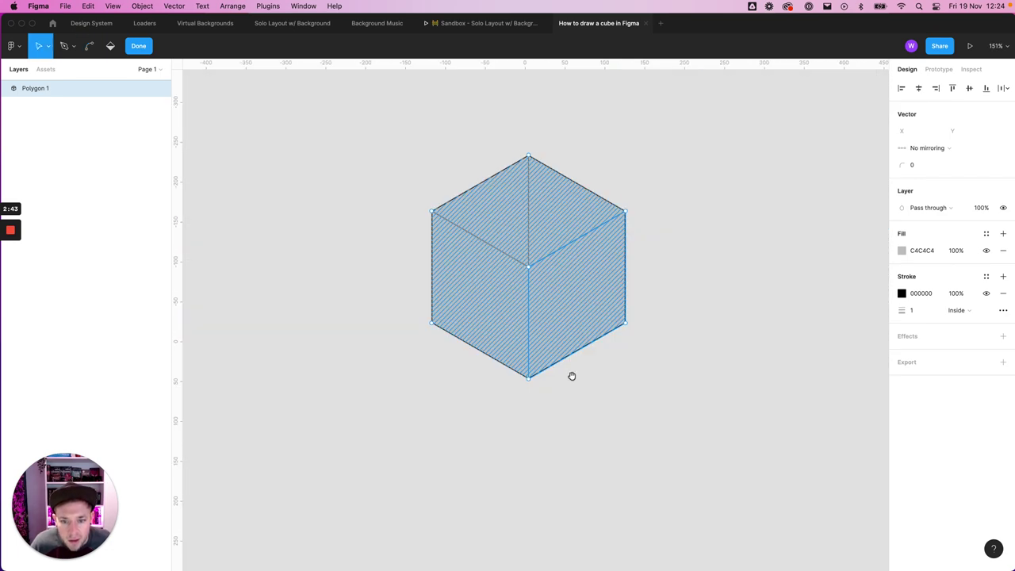
{"action": "scroll", "coordinate": [571, 376], "scroll_direction": "up", "scroll_amount": 2}
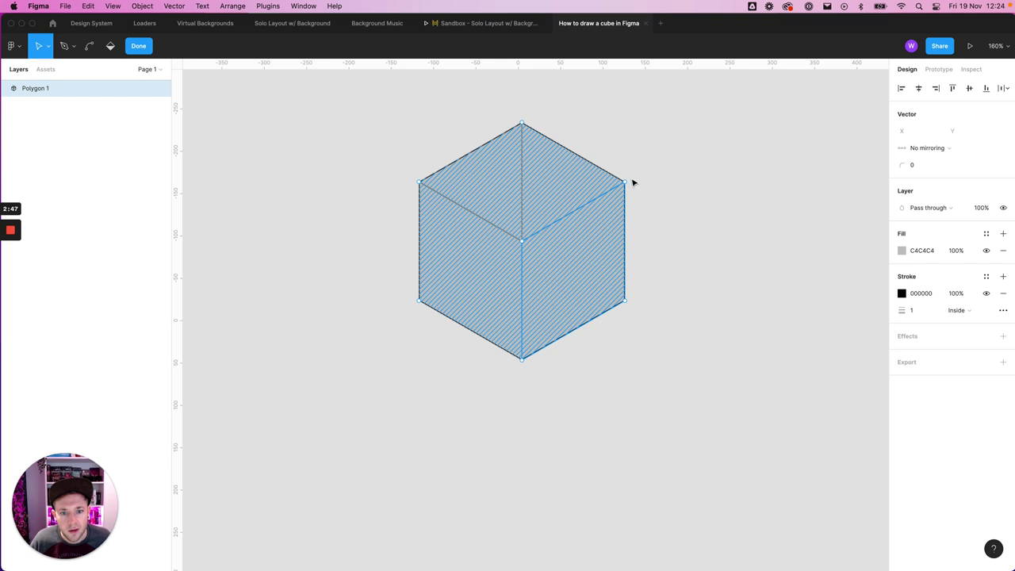
{"action": "key", "text": "super"}
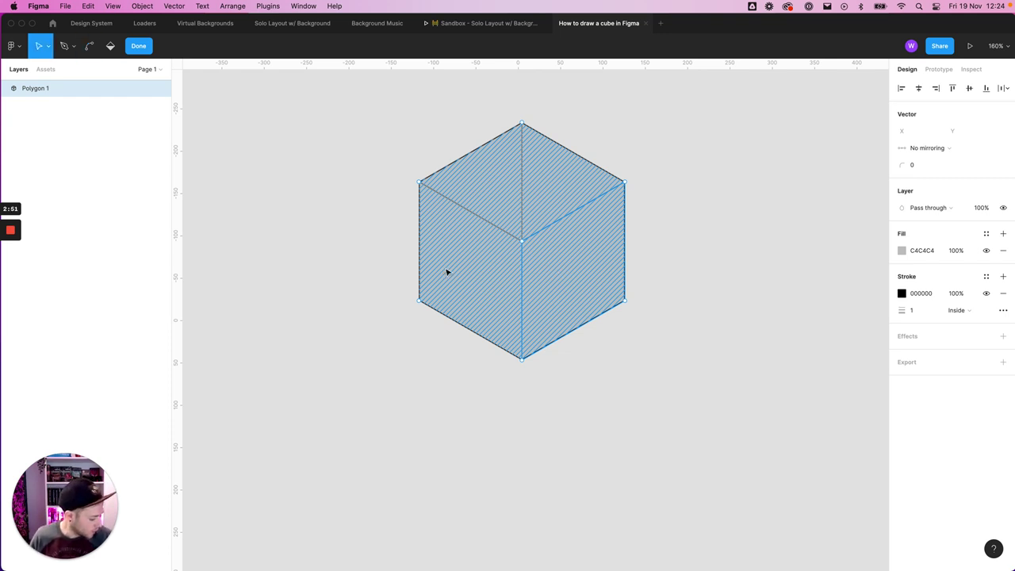
{"action": "key", "text": "super+v"}
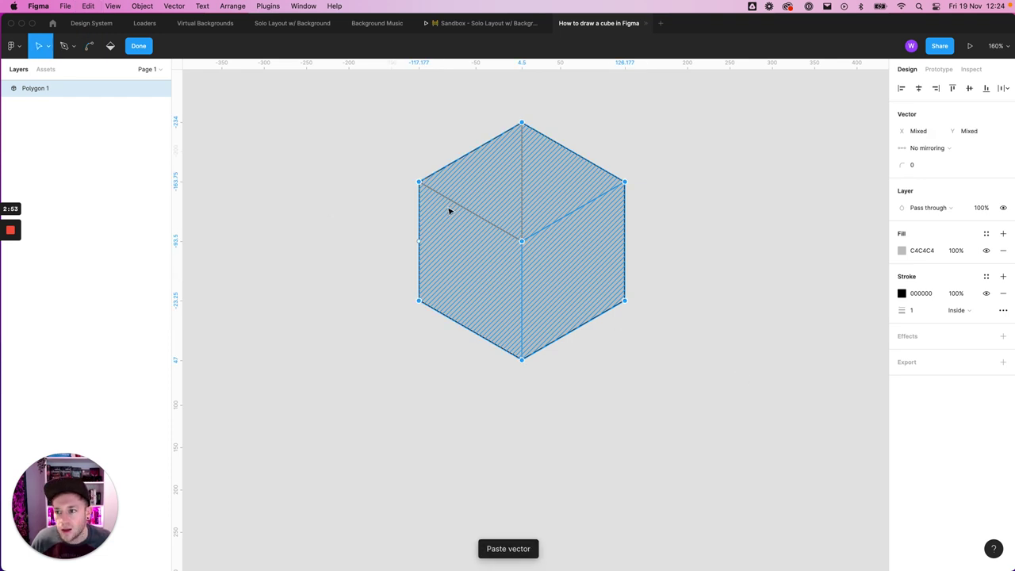
{"action": "left_click_drag", "start_coordinate": [589, 249], "coordinate": [387, 240]}
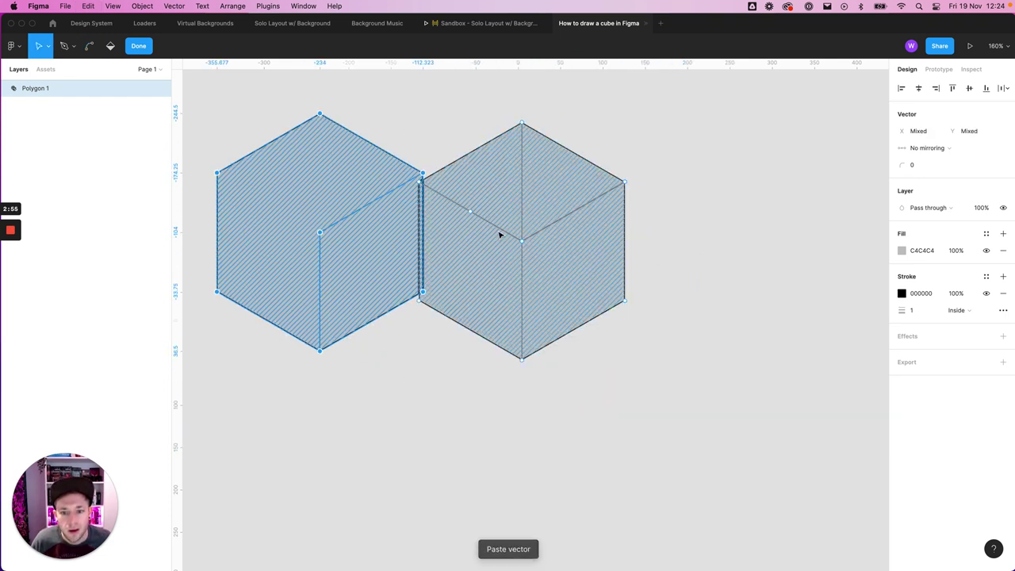
{"action": "key", "text": "super+z"}
{"action": "key", "text": "super+z"}
{"action": "key", "text": "super+z"}
{"action": "key", "text": "super+z"}
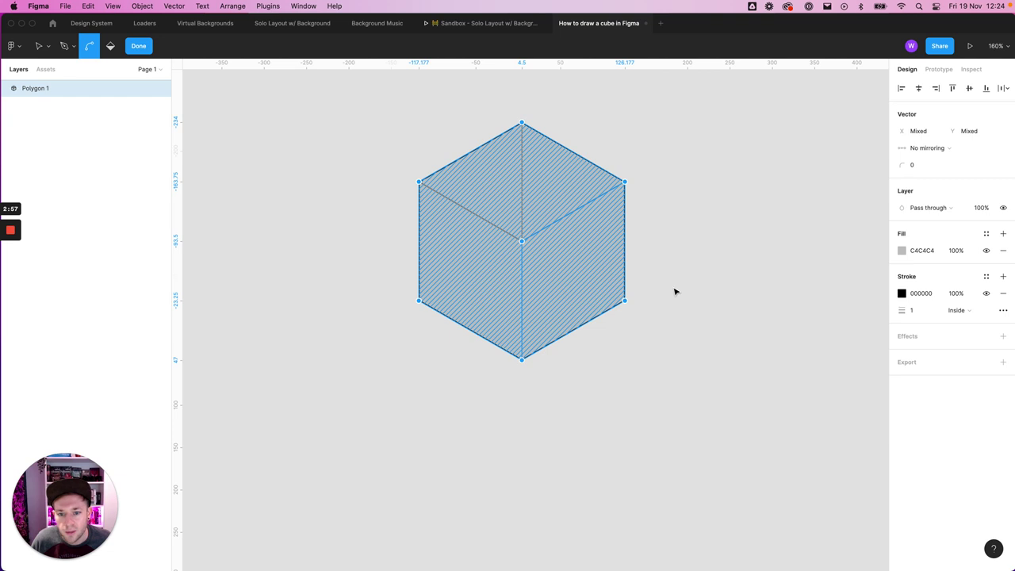
{"action": "key", "text": "Escape"}
- Select the bottom-right, centre vertical, centre-to-top-right and right vertical edges in point editing
{"action": "key", "text": "Escape"}
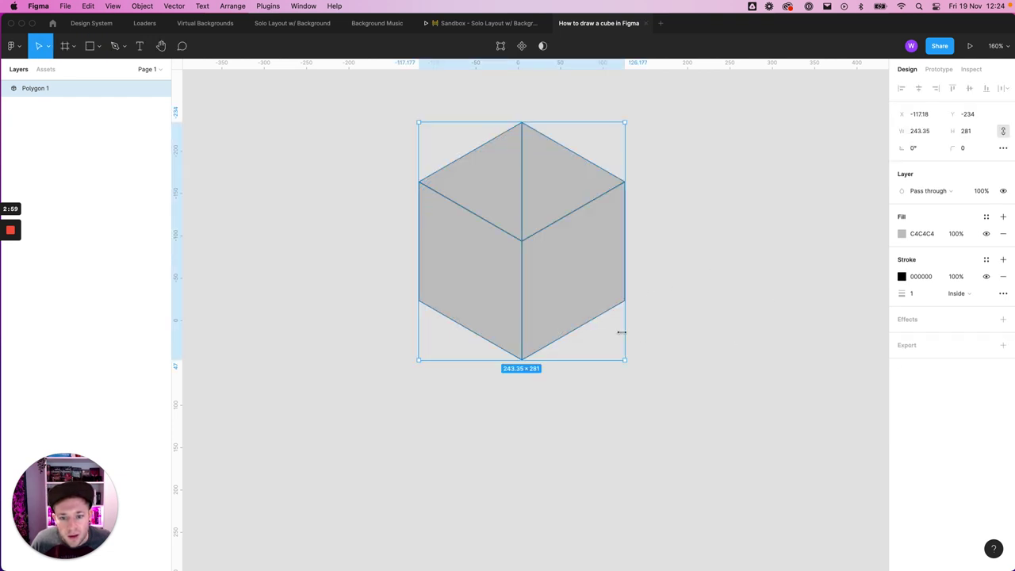
{"action": "key", "text": "Return"}
{"action": "key", "text": "super+a"}
{"action": "key", "text": "Escape"}
{"action": "key", "text": "Escape"}
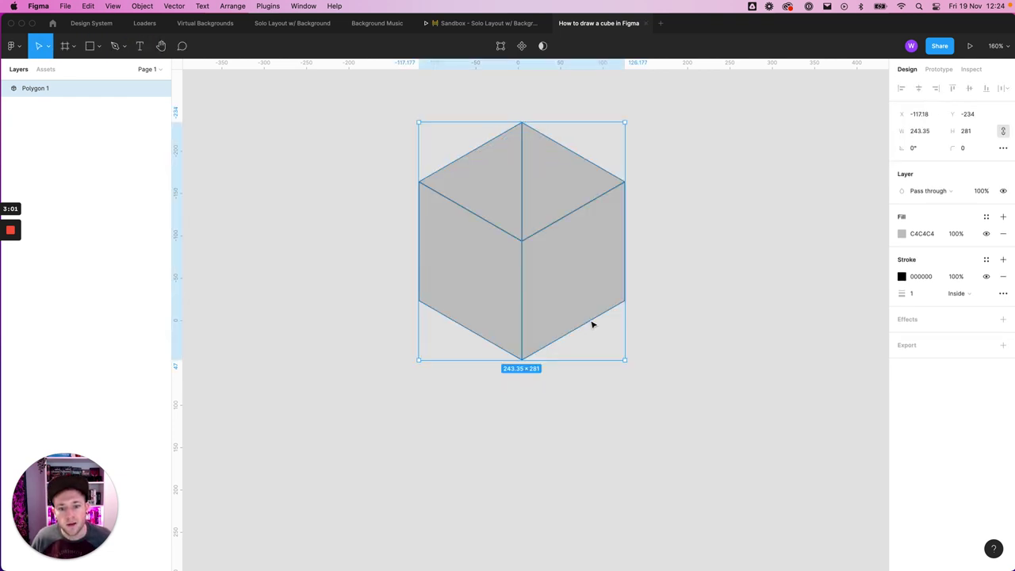
{"action": "key", "text": "Return"}
{"action": "key", "text": "super+a"}
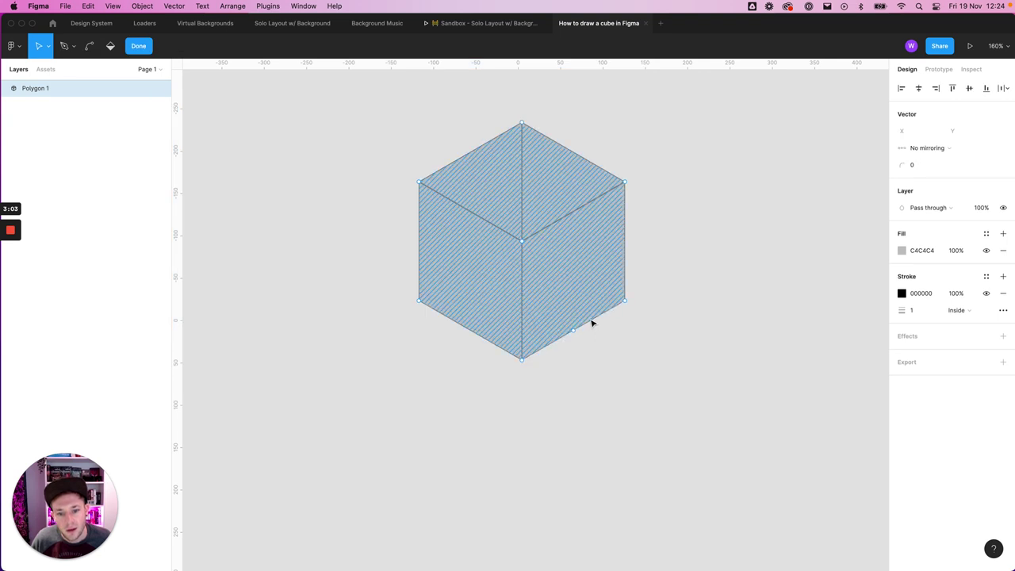
{"action": "left_click", "coordinate": [591, 322]}
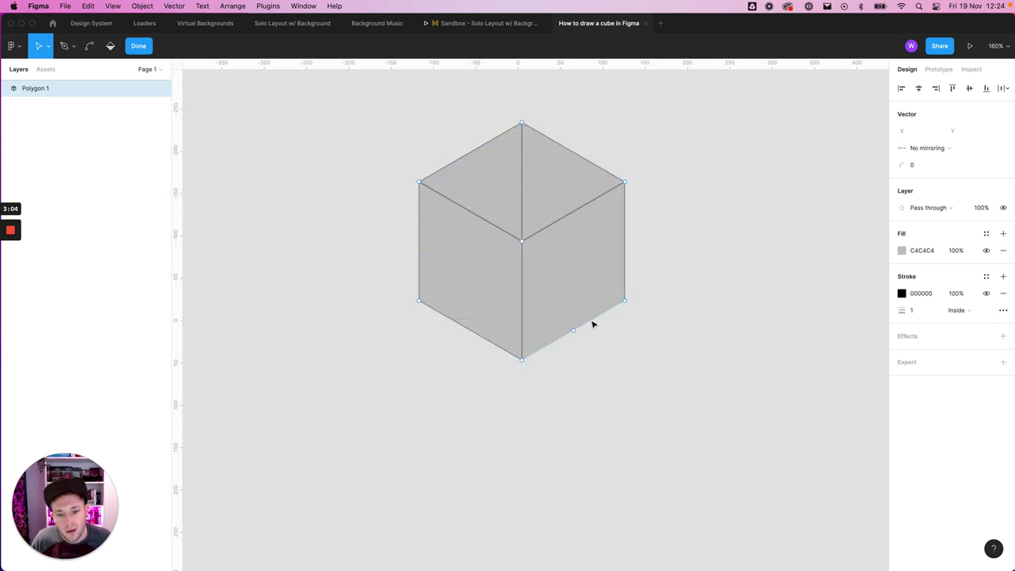
{"action": "left_click", "coordinate": [523, 292], "text": "shift"}
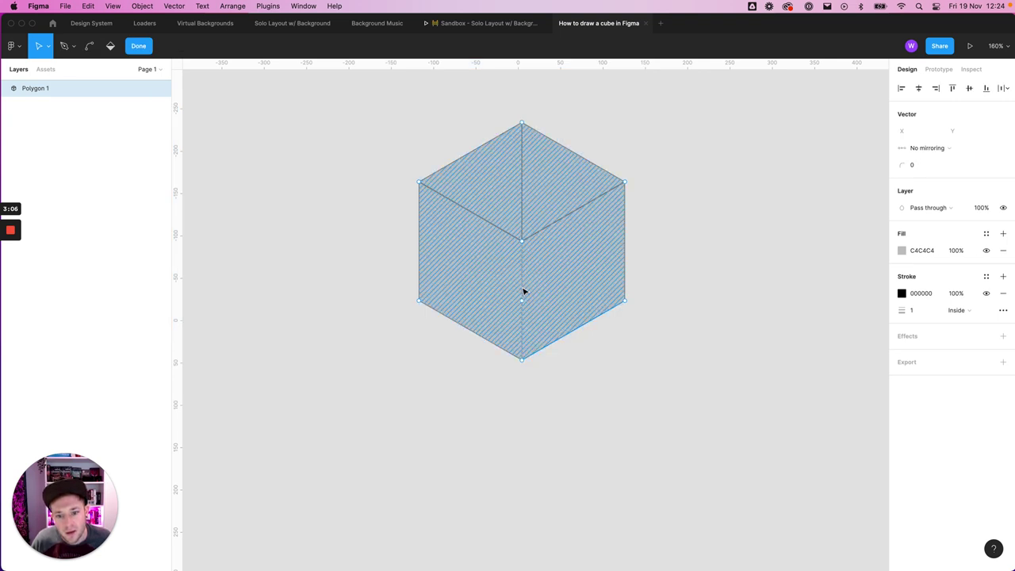
{"action": "left_click", "coordinate": [548, 227], "text": "shift"}
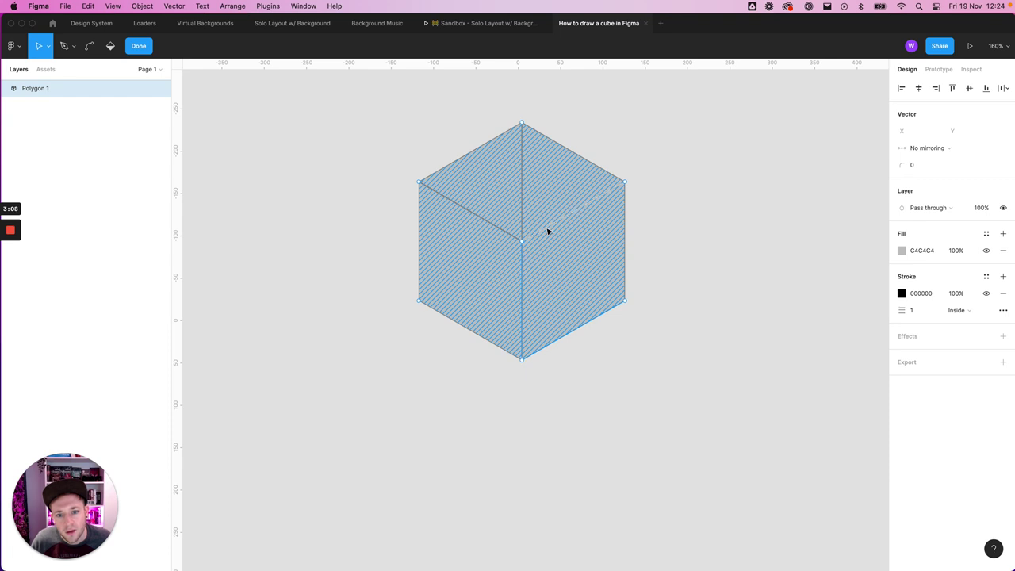
{"action": "left_click", "coordinate": [626, 205], "text": "shift"}
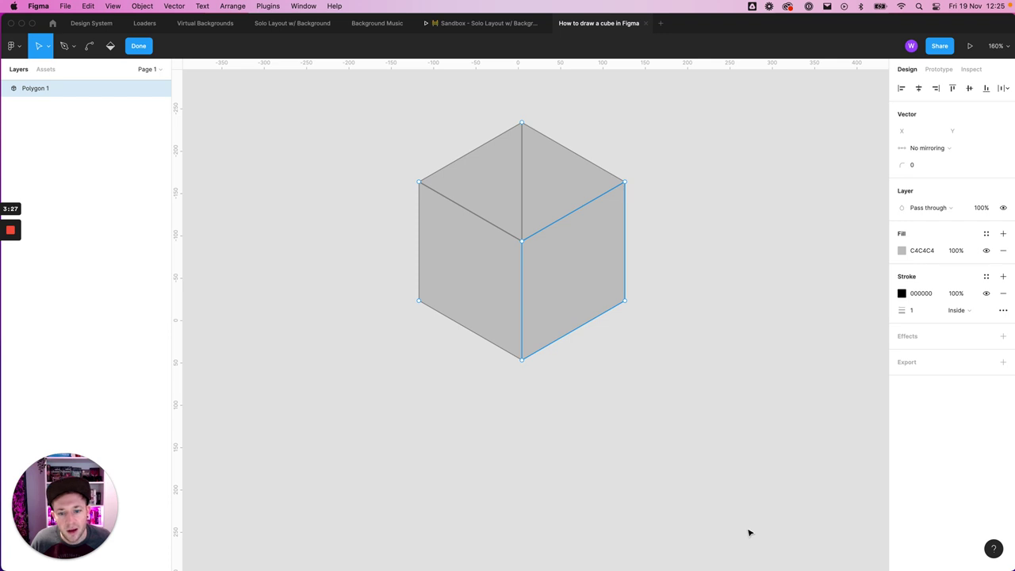
- Copy the right-face edges and paste a copy inside the cube's point editing
{"action": "key", "text": "super"}
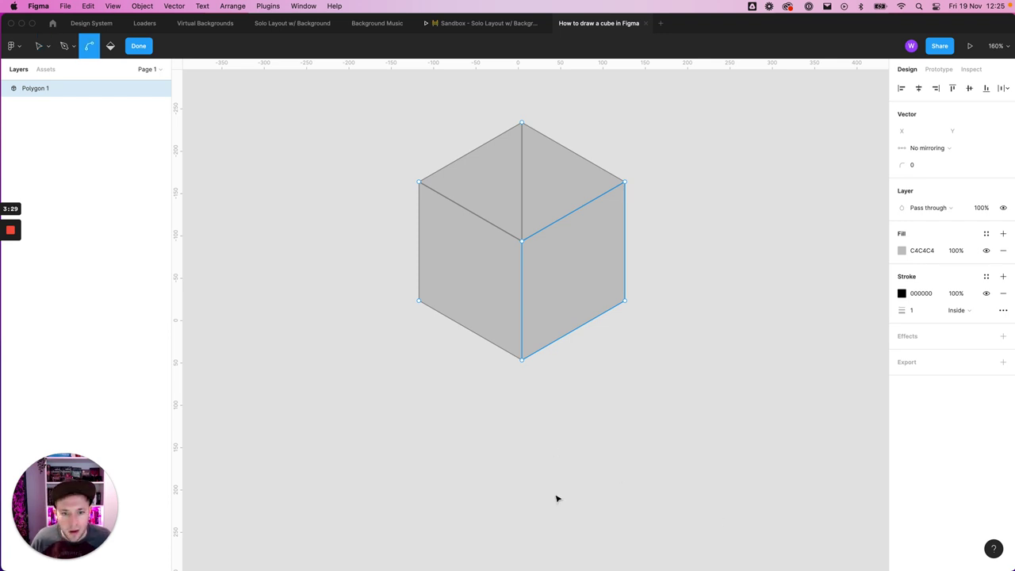
{"action": "key", "text": "super+c"}
{"action": "key", "text": "super+v"}
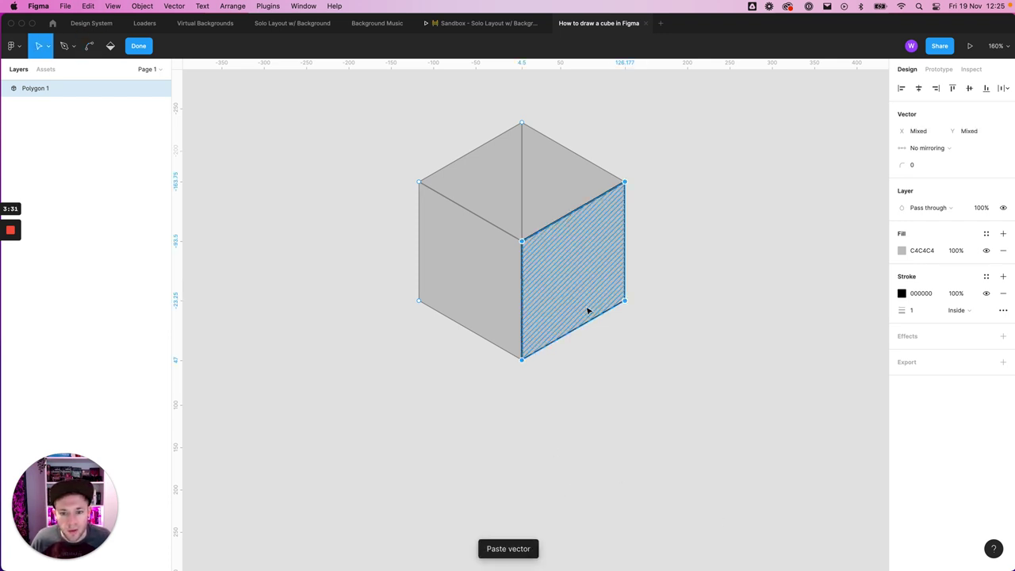
{"action": "mouse_move", "coordinate": [581, 298]}
{"action": "left_mouse_down"}
{"action": "mouse_move", "coordinate": [699, 341]}
{"action": "mouse_move", "coordinate": [803, 270]}
{"action": "left_mouse_up"}
{"action": "key", "text": "Escape"}
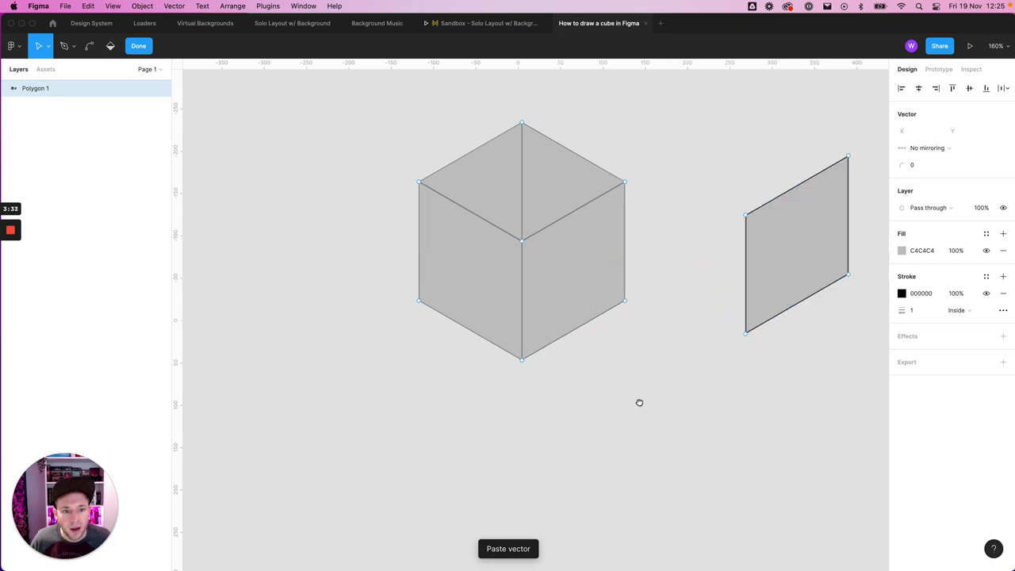
{"action": "scroll", "coordinate": [658, 412], "scroll_direction": "right", "scroll_amount": 5}
{"action": "scroll", "coordinate": [658, 412], "scroll_direction": "up", "scroll_amount": 3}
{"action": "key", "text": "Escape"}
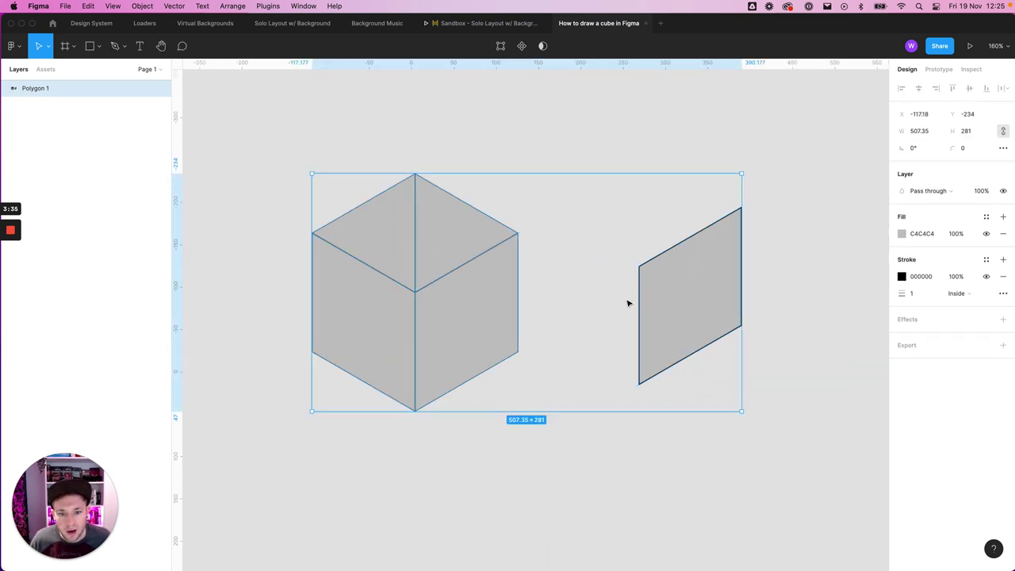
{"action": "scroll", "coordinate": [684, 277], "scroll_direction": "down", "scroll_amount": 3}
- Cut the pasted face out, paste it as Polygon 2 and drag it to the cube's lower right
{"action": "double_click", "coordinate": [469, 267]}
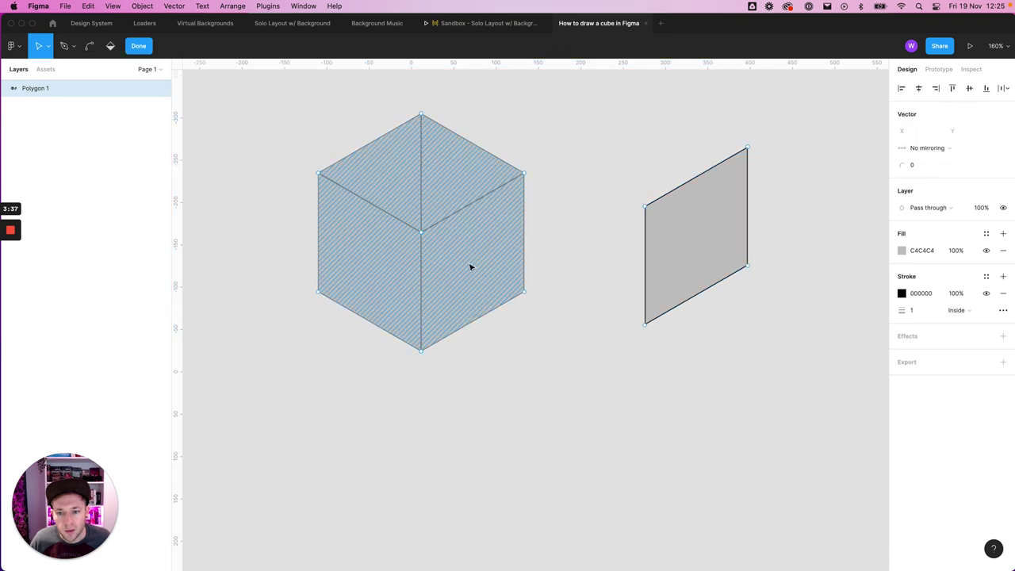
{"action": "left_click", "coordinate": [705, 241]}
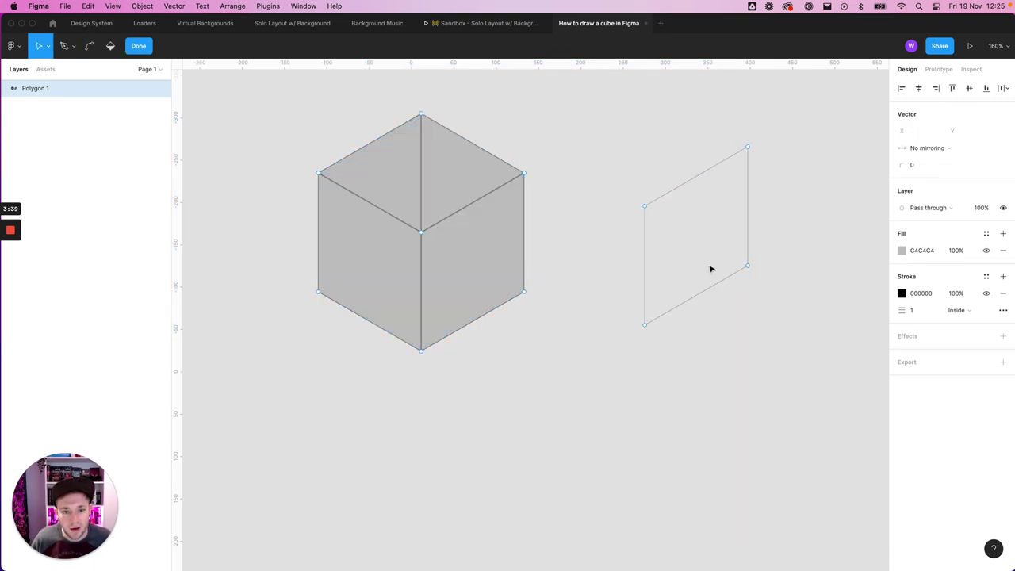
{"action": "key", "text": "Escape"}
{"action": "left_click", "coordinate": [719, 403]}
{"action": "key", "text": "ctrl+v"}
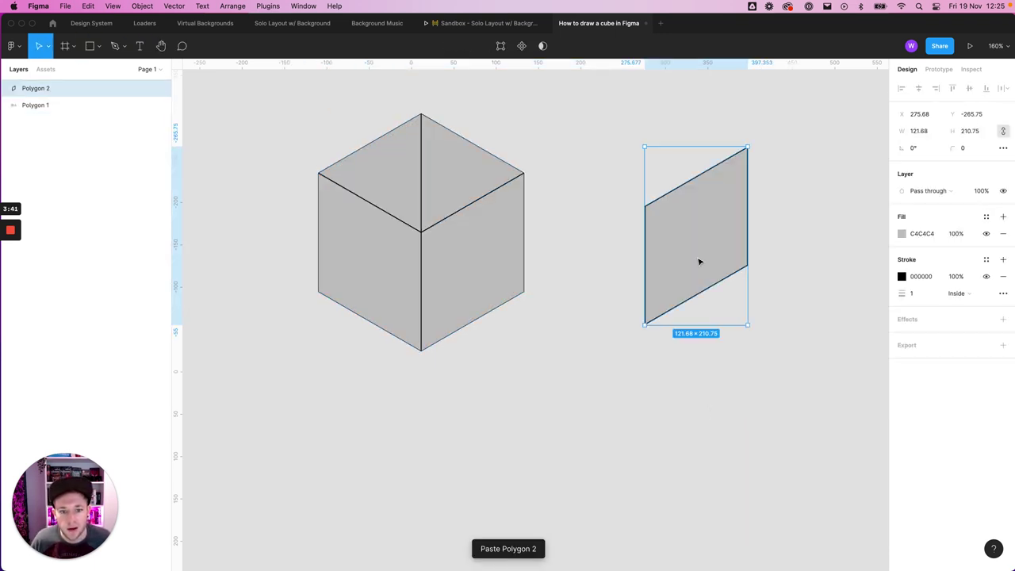
{"action": "left_click_drag", "start_coordinate": [698, 261], "coordinate": [780, 394]}
{"action": "left_click_drag", "start_coordinate": [640, 381], "coordinate": [667, 355]}
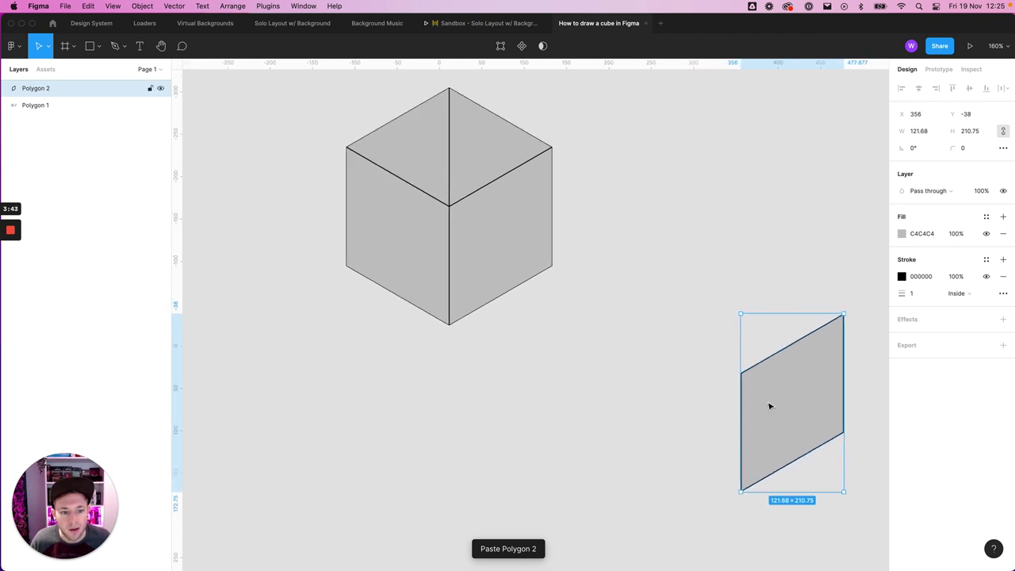
{"action": "left_click_drag", "start_coordinate": [770, 408], "coordinate": [813, 429]}
{"action": "left_click", "coordinate": [681, 299]}
{"action": "scroll", "coordinate": [690, 357], "scroll_direction": "up", "scroll_amount": 5}
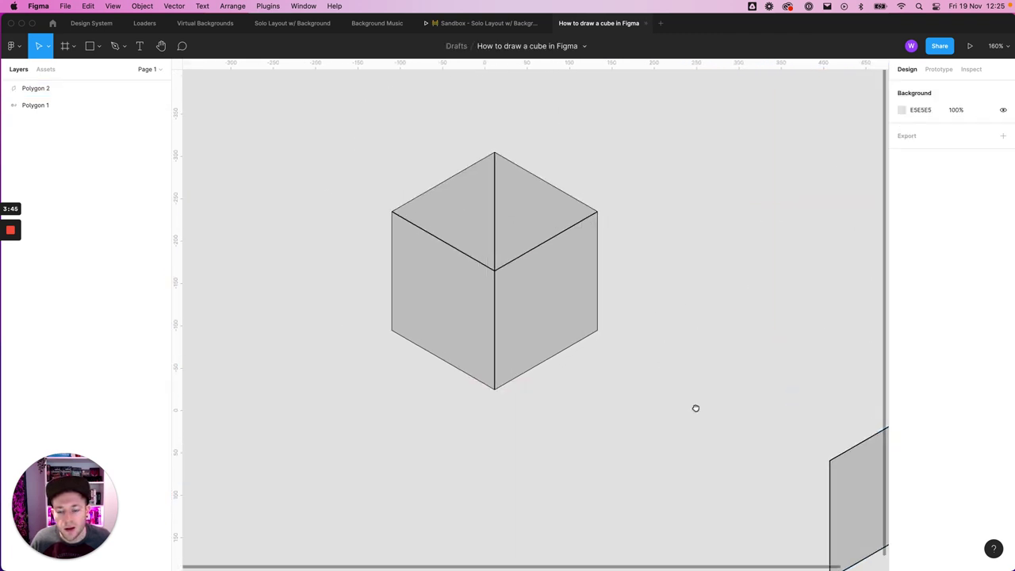
{"action": "left_click", "coordinate": [476, 311]}
- Select the upper-left, lower-left, central vertical and left vertical edges of the cube's left face
{"action": "scroll", "coordinate": [482, 309], "scroll_direction": "down", "scroll_amount": 2}
{"action": "scroll", "coordinate": [485, 307], "scroll_direction": "down", "scroll_amount": 1}
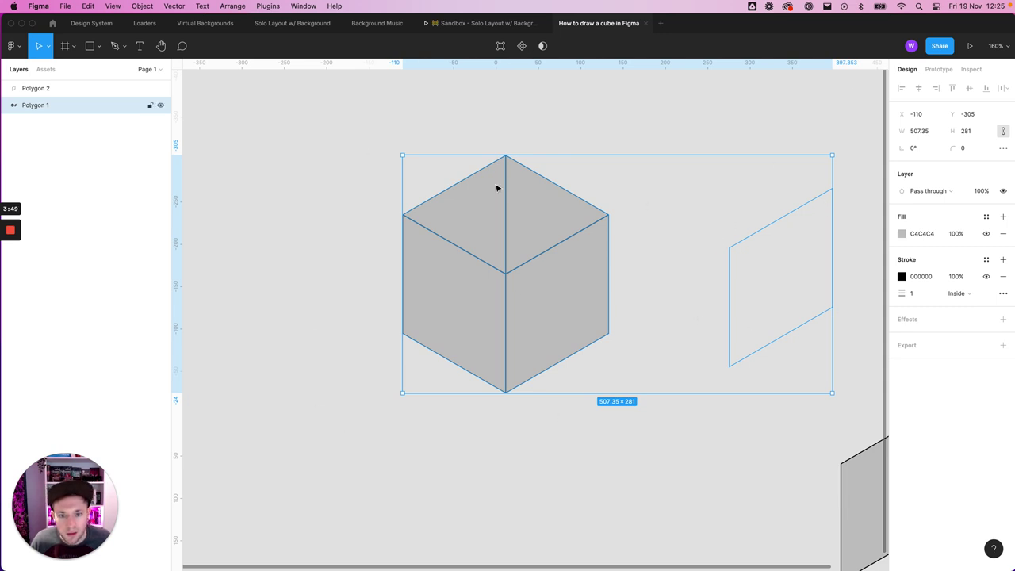
{"action": "double_click", "coordinate": [436, 325]}
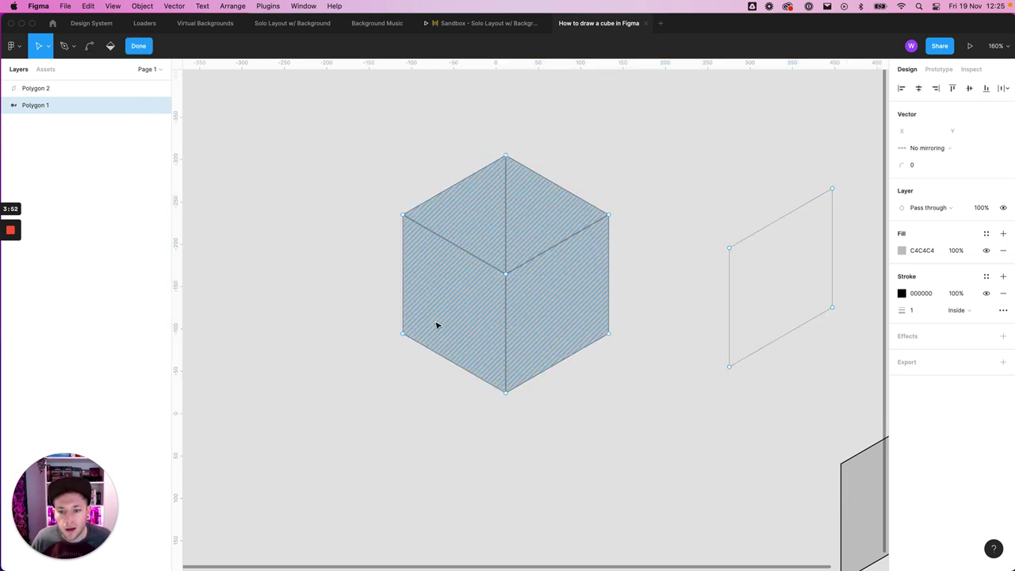
{"action": "left_click", "coordinate": [460, 252]}
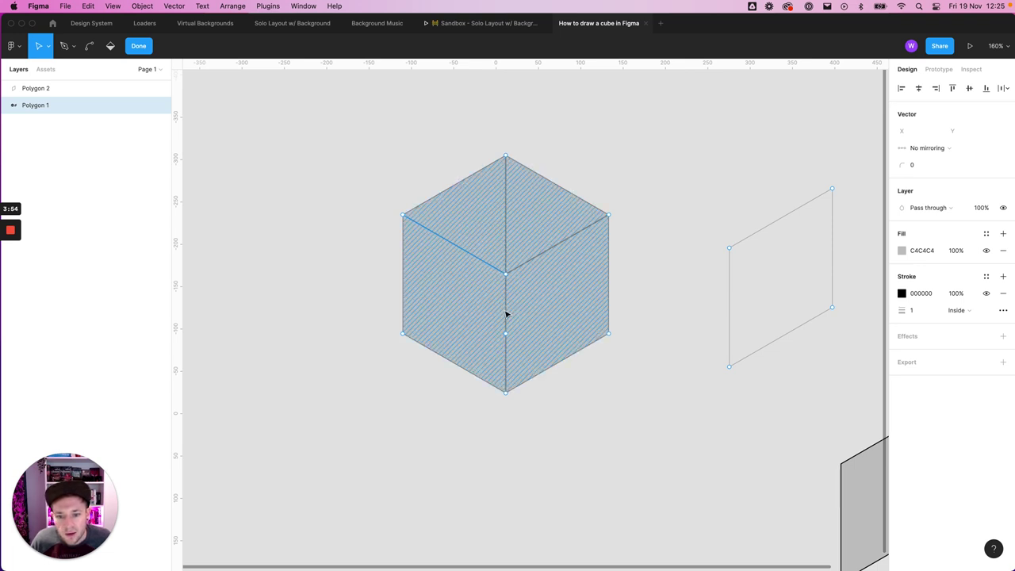
{"action": "left_click", "coordinate": [467, 371], "text": "shift"}
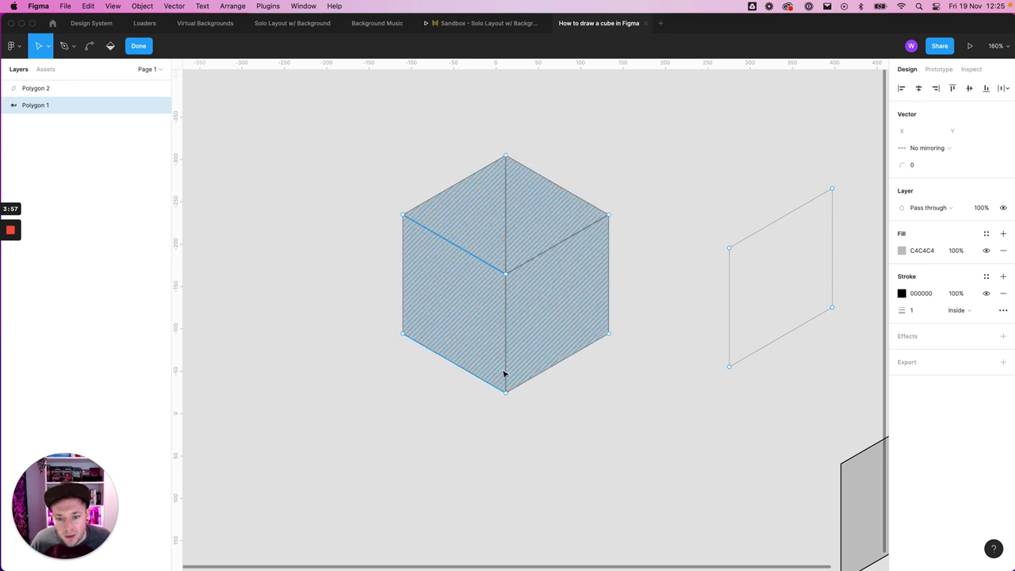
{"action": "left_click", "coordinate": [506, 372], "text": "shift"}
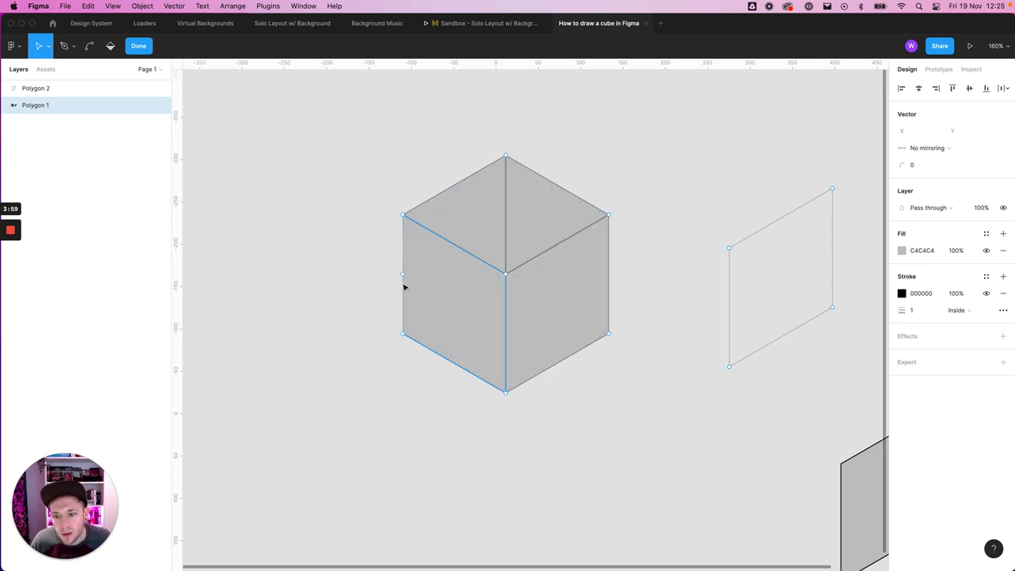
{"action": "left_click", "coordinate": [402, 288], "text": "shift"}
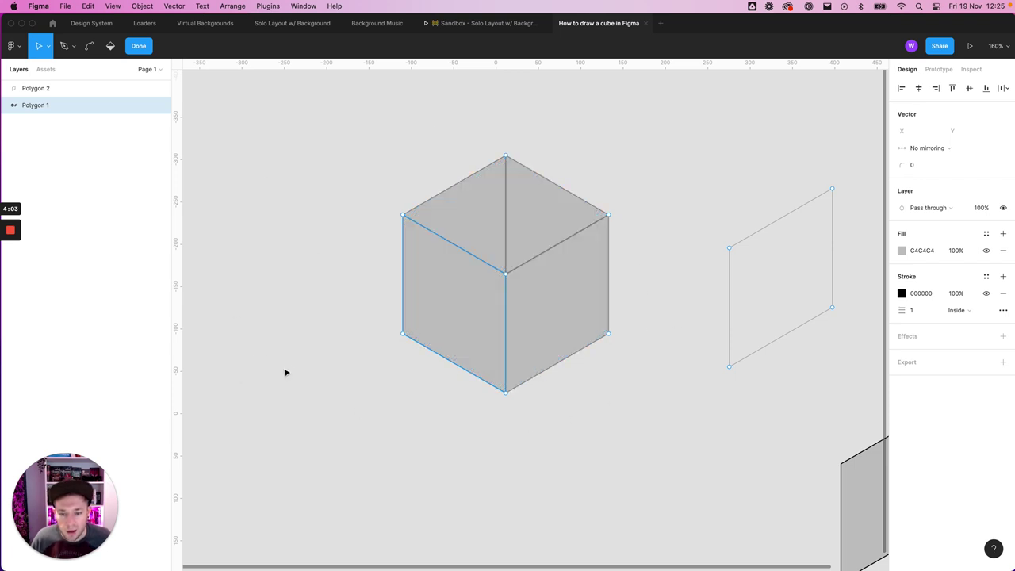
- Copy the left face and paste it as Polygon 3 beside the right-face copy
{"action": "key", "text": "super+c"}
{"action": "key", "text": "super+v"}
{"action": "mouse_move", "coordinate": [437, 333]}
{"action": "left_mouse_down"}
{"action": "mouse_move", "coordinate": [323, 354]}
{"action": "mouse_move", "coordinate": [358, 378]}
{"action": "mouse_move", "coordinate": [430, 503]}
{"action": "mouse_move", "coordinate": [759, 478]}
{"action": "mouse_move", "coordinate": [748, 478]}
{"action": "left_mouse_up"}
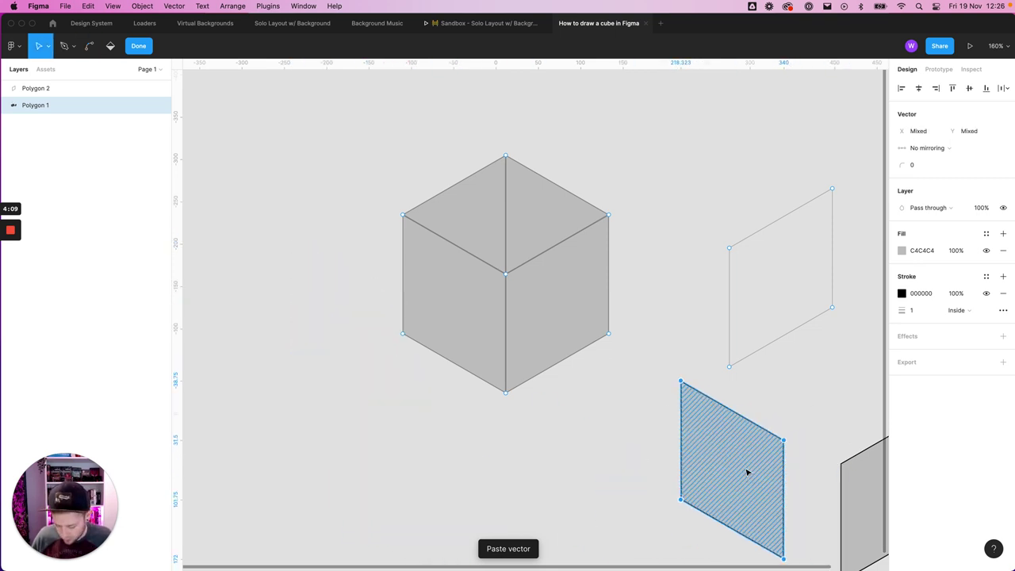
{"action": "key", "text": "super+z"}
{"action": "key", "text": "Escape"}
{"action": "key", "text": "Escape"}
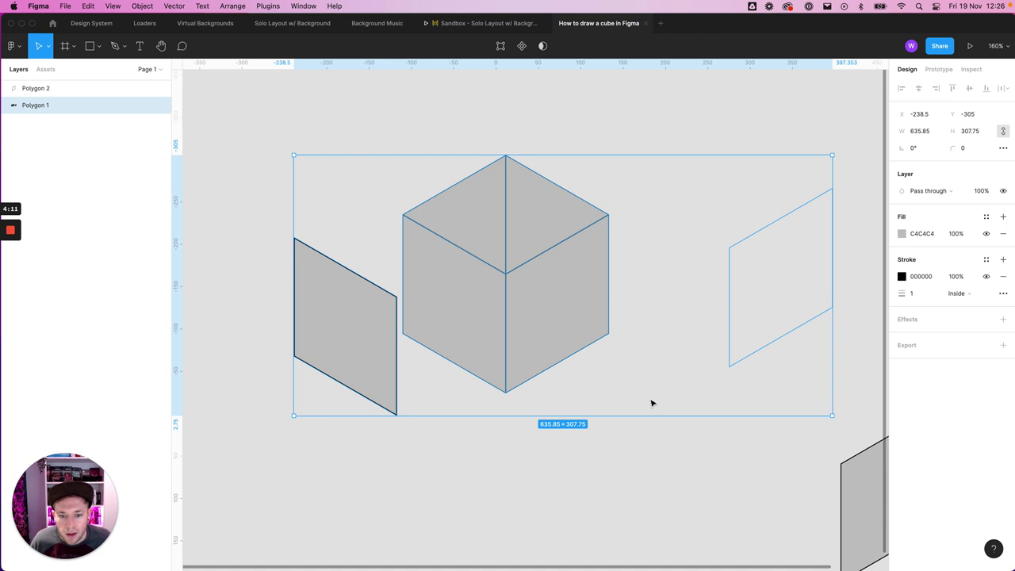
{"action": "key", "text": "Escape"}
{"action": "scroll", "coordinate": [635, 397], "scroll_direction": "down", "scroll_amount": 2}
{"action": "key", "text": "super+v"}
{"action": "left_click_drag", "start_coordinate": [310, 270], "coordinate": [754, 423]}
{"action": "left_click", "coordinate": [661, 403]}
{"action": "scroll", "coordinate": [610, 413], "scroll_direction": "up", "scroll_amount": 5}
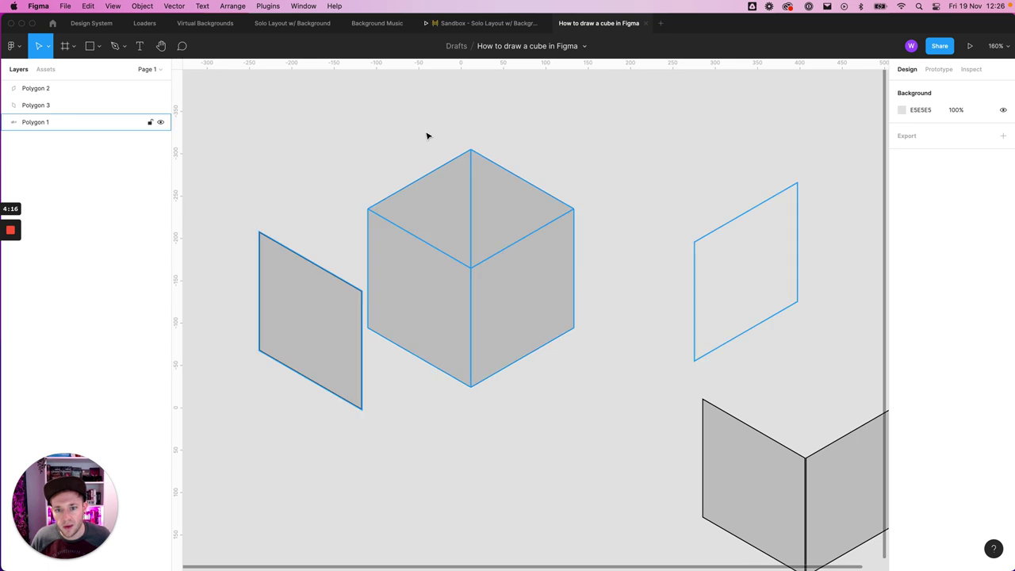
- Copy the top diamond's edges in the cube's point editing, then exit editing
{"action": "double_click", "coordinate": [487, 206]}
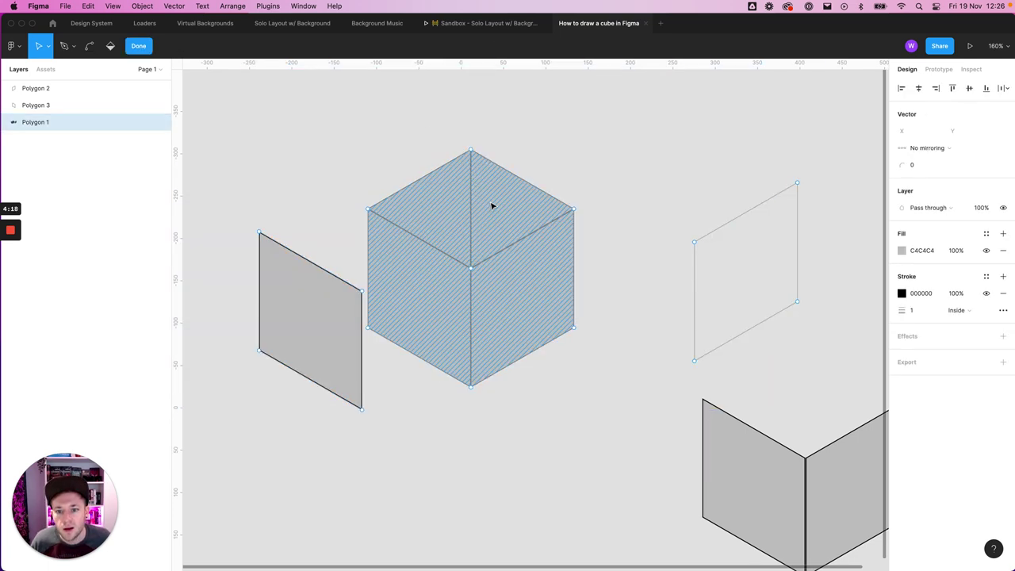
{"action": "key", "text": "Escape"}
{"action": "key", "text": "Escape"}
{"action": "double_click", "coordinate": [544, 201]}
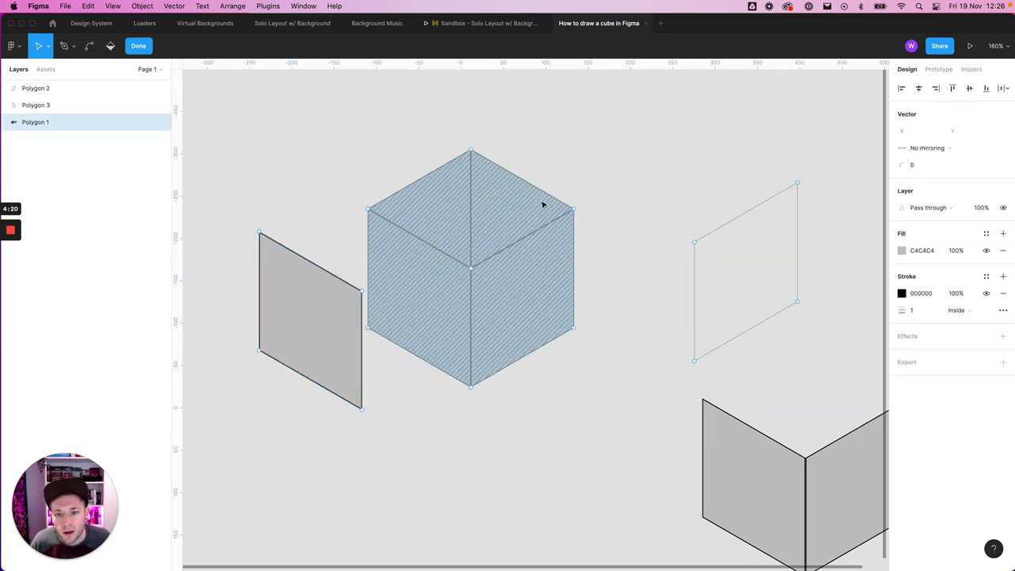
{"action": "key", "text": "super+a"}
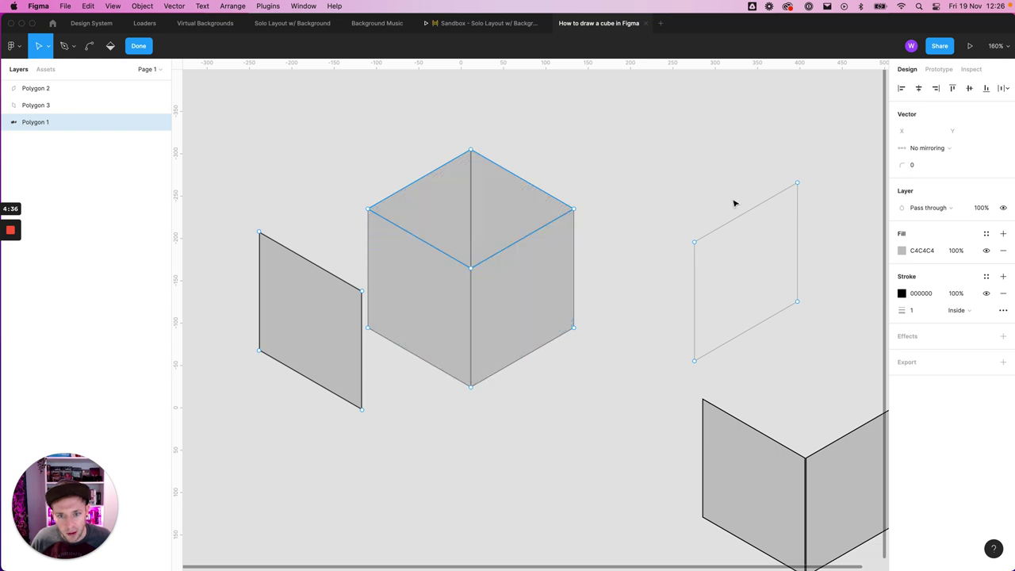
{"action": "key", "text": "super"}
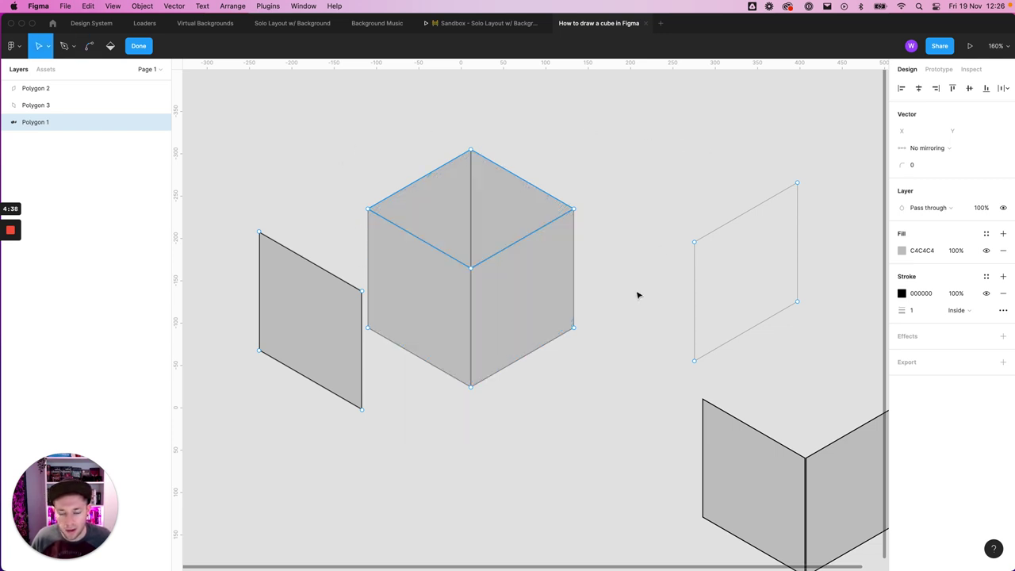
{"action": "key", "text": "super+v"}
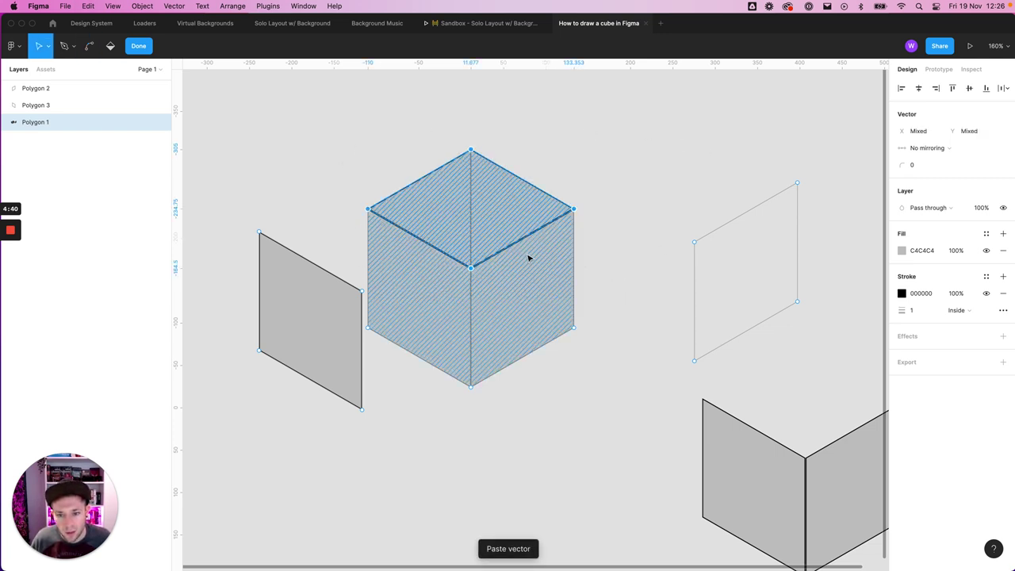
{"action": "left_click", "coordinate": [601, 257]}
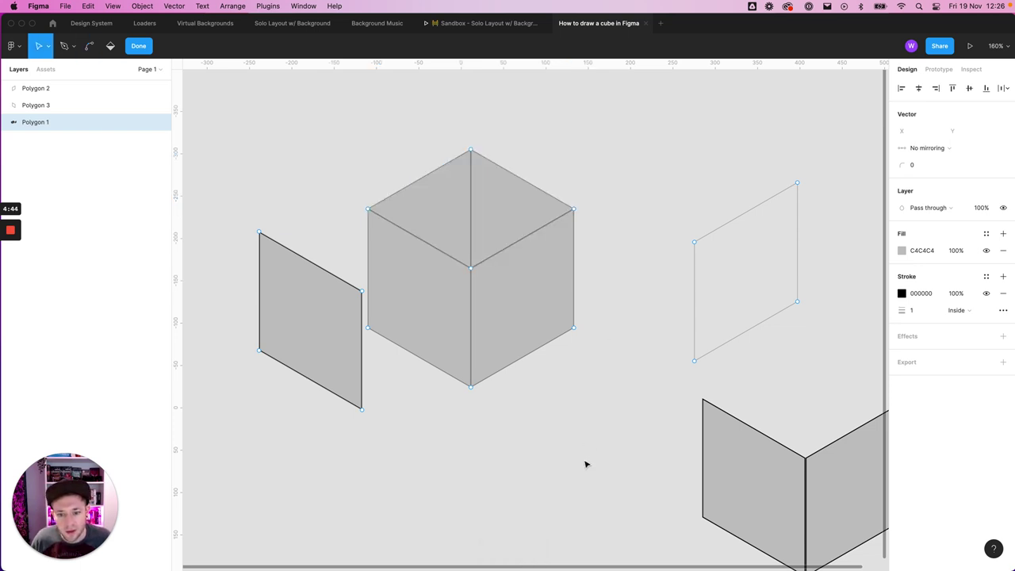
{"action": "key", "text": "Escape"}
{"action": "key", "text": "super+z"}
{"action": "key", "text": "super+z"}
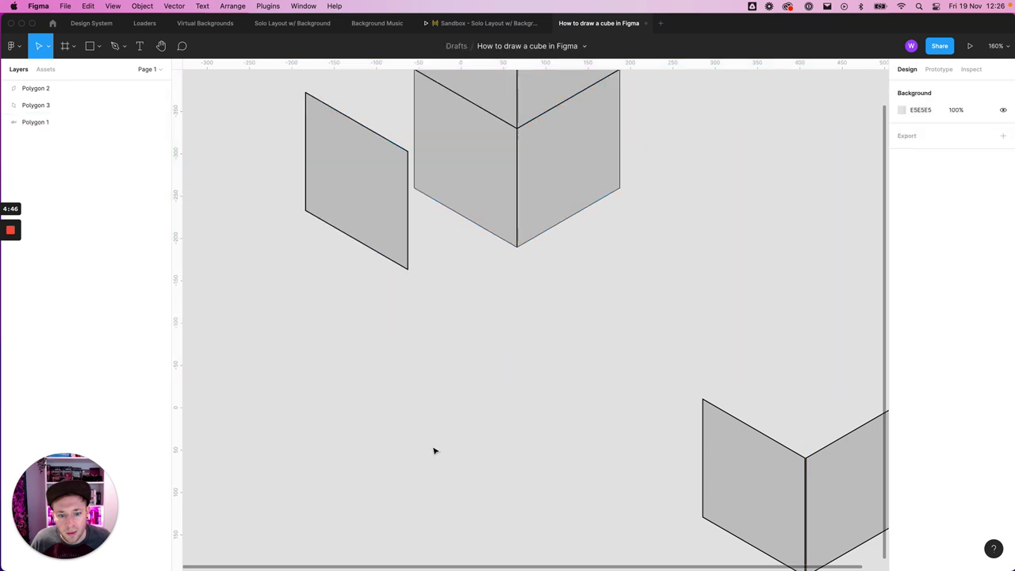
- Paste the top diamond as Polygon 4 above the side faces and raise the right face to meet it
{"action": "key", "text": "super+v"}
{"action": "left_click_drag", "start_coordinate": [451, 241], "coordinate": [750, 377]}
{"action": "scroll", "coordinate": [750, 377], "scroll_direction": "right", "scroll_amount": 5}
{"action": "scroll", "coordinate": [750, 378], "scroll_direction": "down", "scroll_amount": 1}
{"action": "left_click_drag", "start_coordinate": [403, 319], "coordinate": [444, 276]}
{"action": "left_click_drag", "start_coordinate": [518, 451], "coordinate": [518, 402]}
{"action": "left_click", "coordinate": [607, 435]}
- Remove the stroke from all three faces and fit the left and right faces flush under the top
{"action": "left_click_drag", "start_coordinate": [609, 438], "coordinate": [444, 333]}
{"action": "left_click", "coordinate": [1003, 276]}
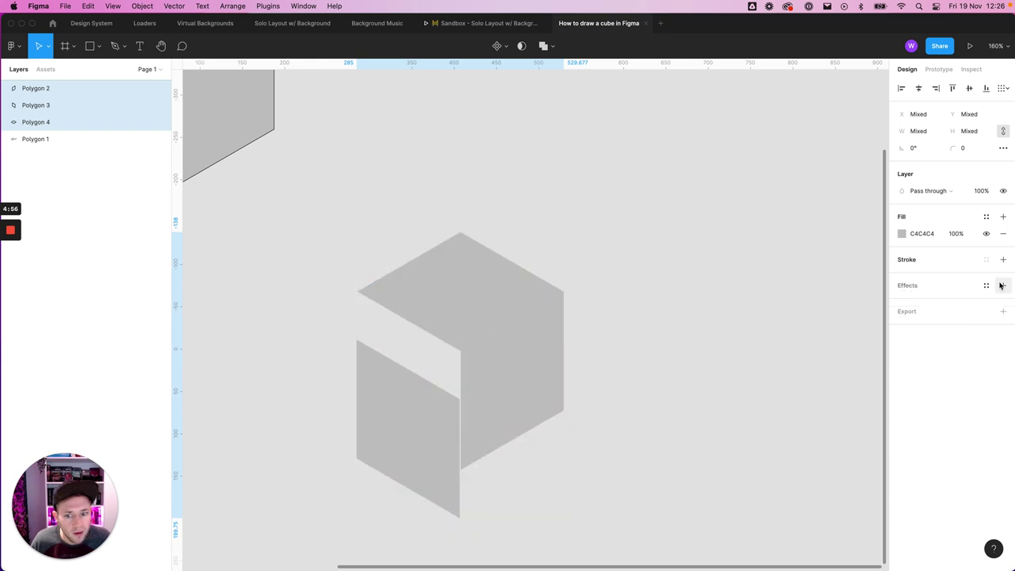
{"action": "left_click", "coordinate": [487, 481]}
{"action": "left_click", "coordinate": [364, 462]}
{"action": "left_click_drag", "start_coordinate": [364, 461], "coordinate": [367, 412]}
{"action": "left_click", "coordinate": [532, 378]}
{"action": "left_click", "coordinate": [659, 397]}
{"action": "left_click_drag", "start_coordinate": [546, 405], "coordinate": [544, 406]}
{"action": "left_click", "coordinate": [836, 347]}
{"action": "left_click_drag", "start_coordinate": [466, 239], "coordinate": [464, 257]}
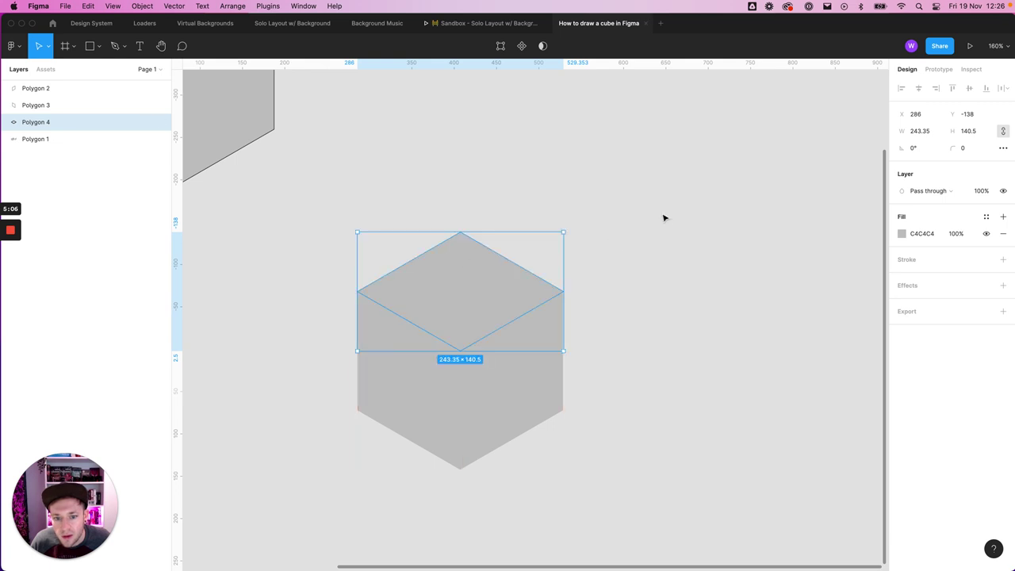
{"action": "left_click", "coordinate": [656, 230]}
{"action": "scroll", "coordinate": [670, 214], "scroll_direction": "down", "scroll_amount": 2}
{"action": "scroll", "coordinate": [670, 214], "scroll_direction": "left", "scroll_amount": 2}
- Change Polygon 4's fill from grey to teal 3BAEC7 in the colour picker
{"action": "left_click", "coordinate": [633, 297]}
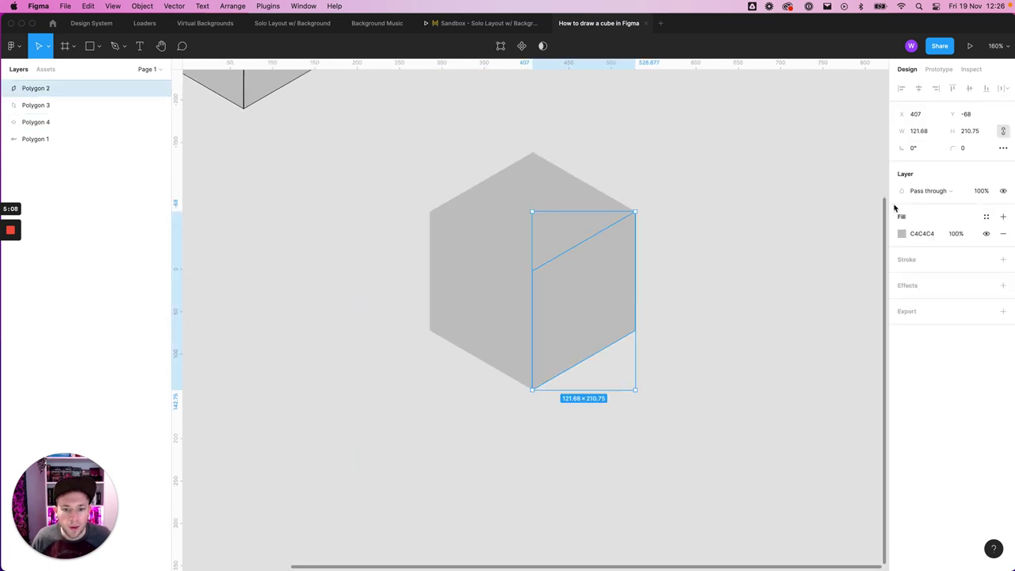
{"action": "left_click", "coordinate": [697, 119]}
{"action": "left_click", "coordinate": [537, 240]}
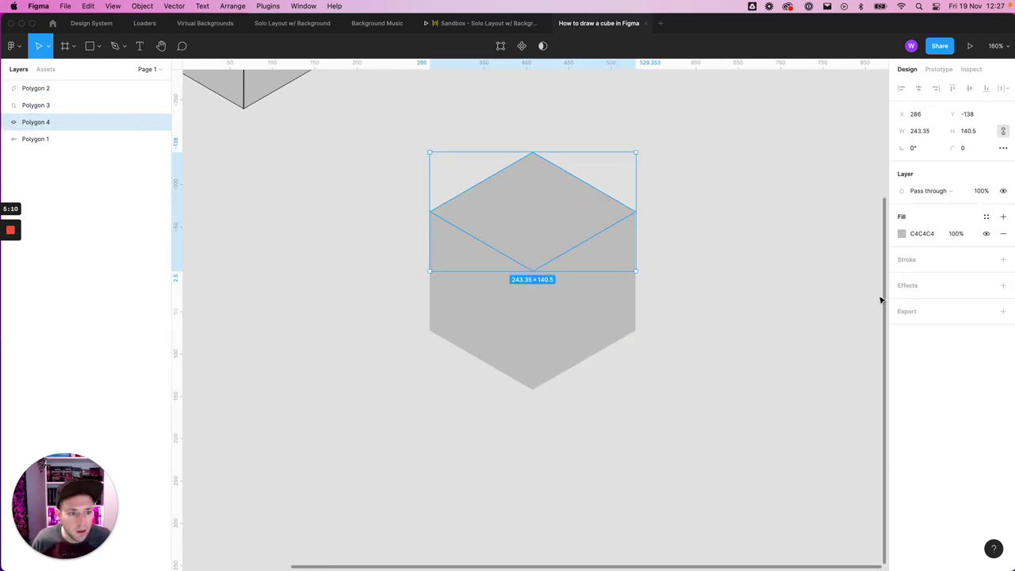
{"action": "left_click", "coordinate": [902, 234]}
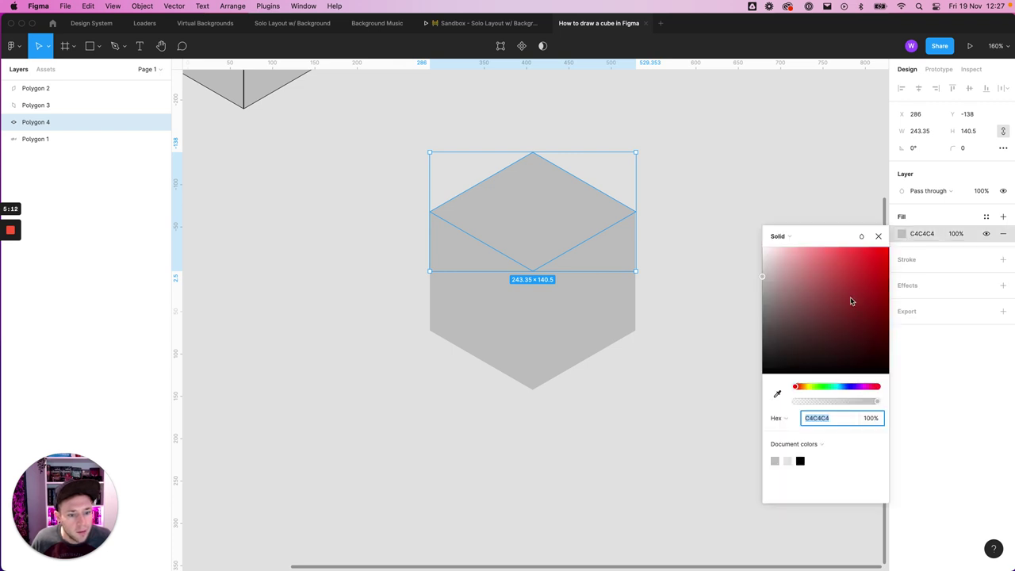
{"action": "mouse_move", "coordinate": [856, 299]}
{"action": "left_mouse_down"}
{"action": "mouse_move", "coordinate": [890, 268]}
{"action": "mouse_move", "coordinate": [895, 278]}
{"action": "mouse_move", "coordinate": [869, 285]}
{"action": "left_mouse_up"}
{"action": "left_click_drag", "start_coordinate": [833, 394], "coordinate": [798, 391]}
{"action": "left_click_drag", "start_coordinate": [864, 281], "coordinate": [853, 279]}
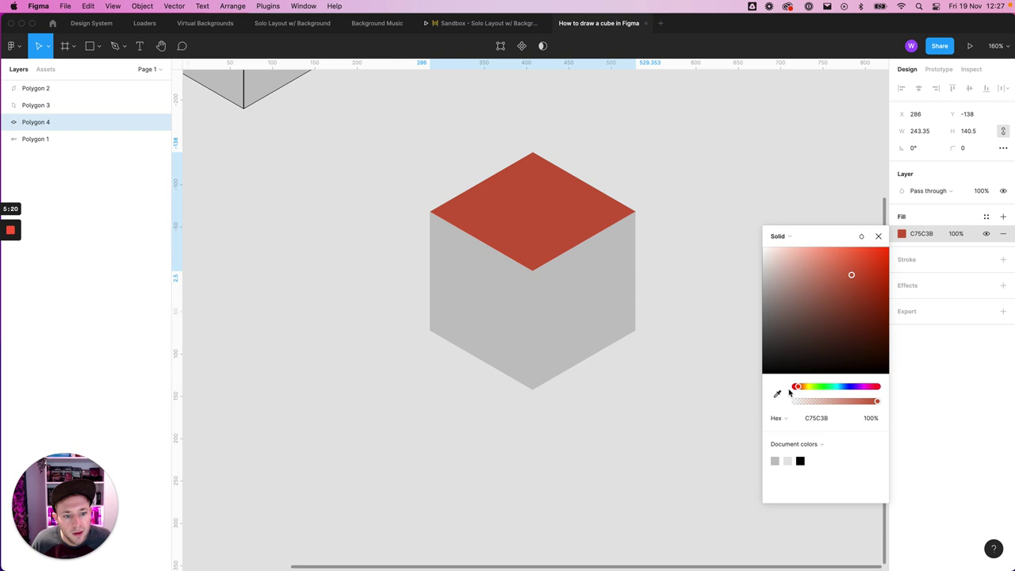
{"action": "left_click_drag", "start_coordinate": [789, 390], "coordinate": [841, 391]}
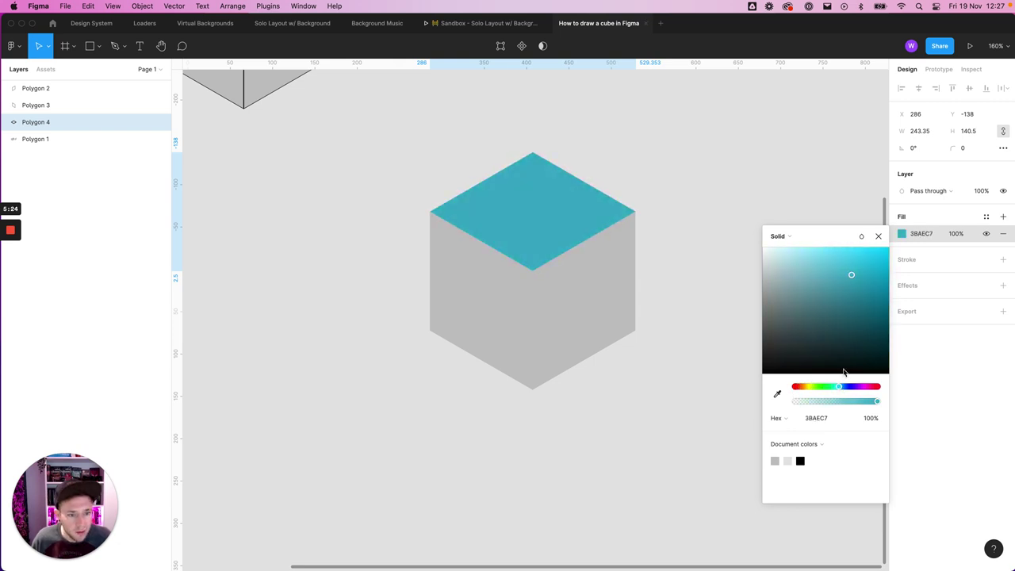
{"action": "left_click", "coordinate": [807, 419]}
- Paste the teal 3BAEC7 into the cube's right face fill
{"action": "left_click", "coordinate": [619, 415]}
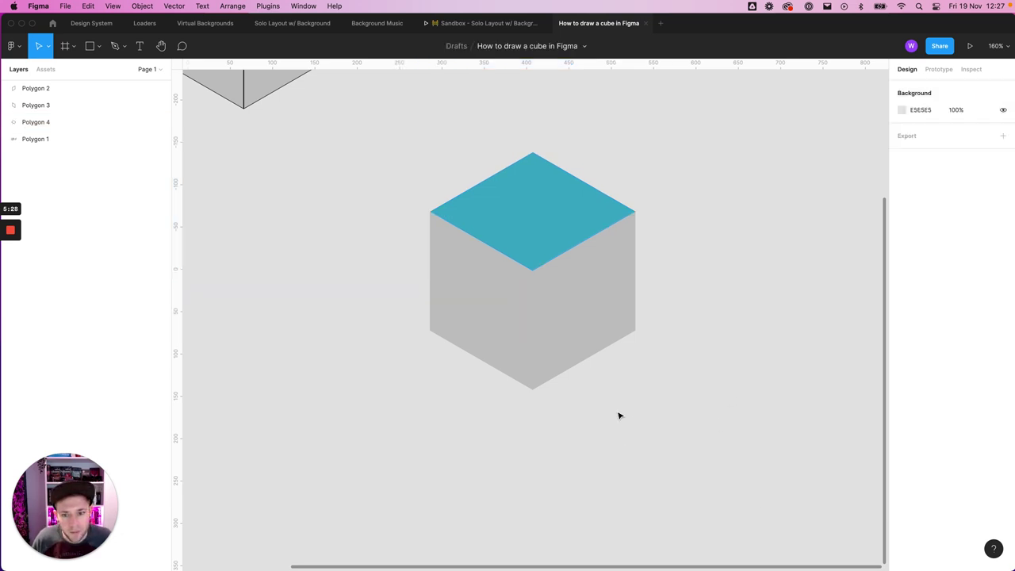
{"action": "left_click", "coordinate": [587, 349]}
{"action": "left_click", "coordinate": [944, 235]}
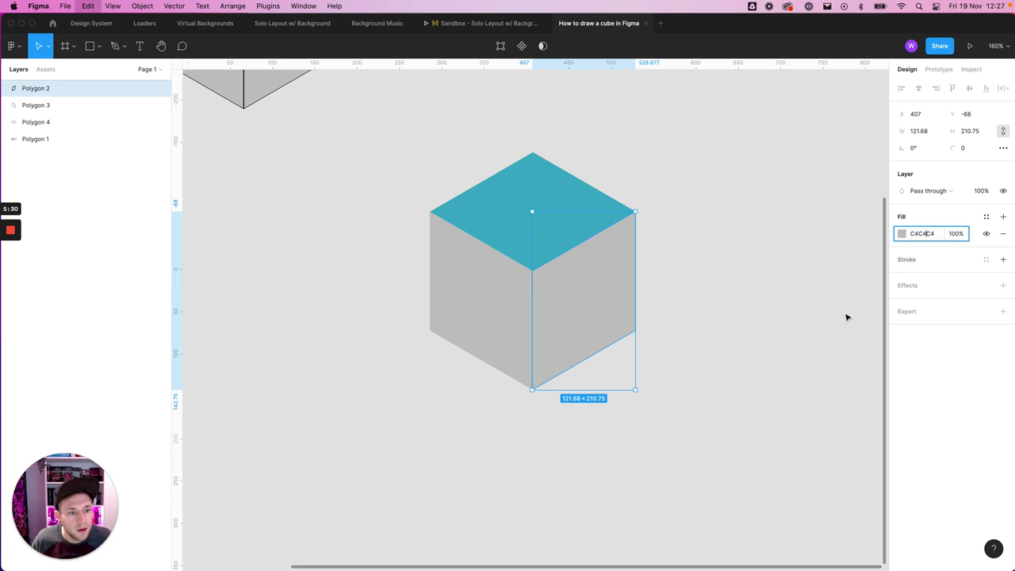
{"action": "key", "text": "super+v"}
{"action": "left_click", "coordinate": [845, 315]}
{"action": "left_click", "coordinate": [594, 305]}
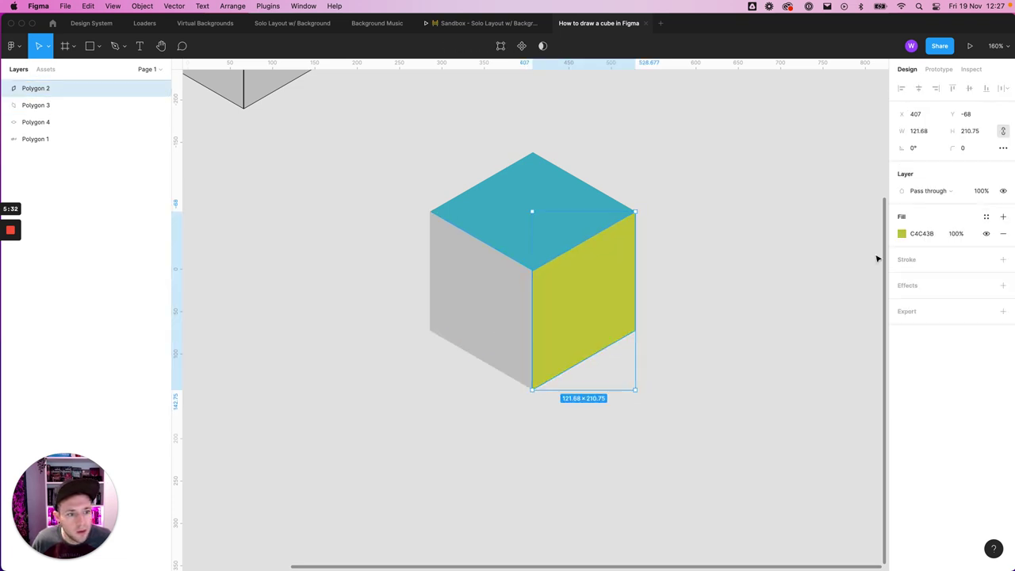
{"action": "left_click", "coordinate": [922, 233]}
{"action": "key", "text": "super+v"}
{"action": "left_click", "coordinate": [426, 310]}
- Give the left face the same 3BAEC7 fill, then reopen the right face's fill settings
{"action": "left_click", "coordinate": [431, 281]}
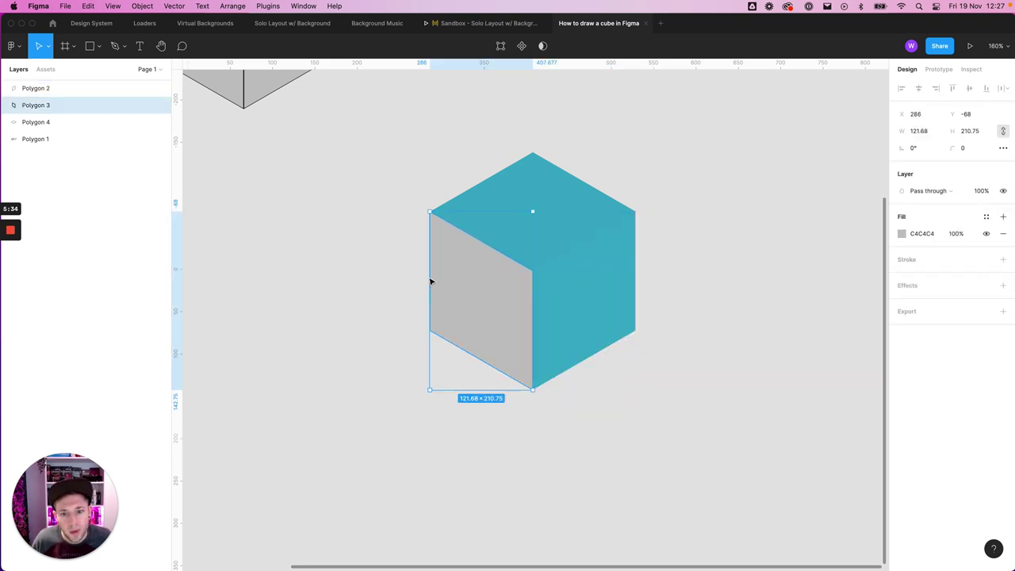
{"action": "left_click", "coordinate": [912, 233]}
{"action": "type", "text": "3BAEC7"}
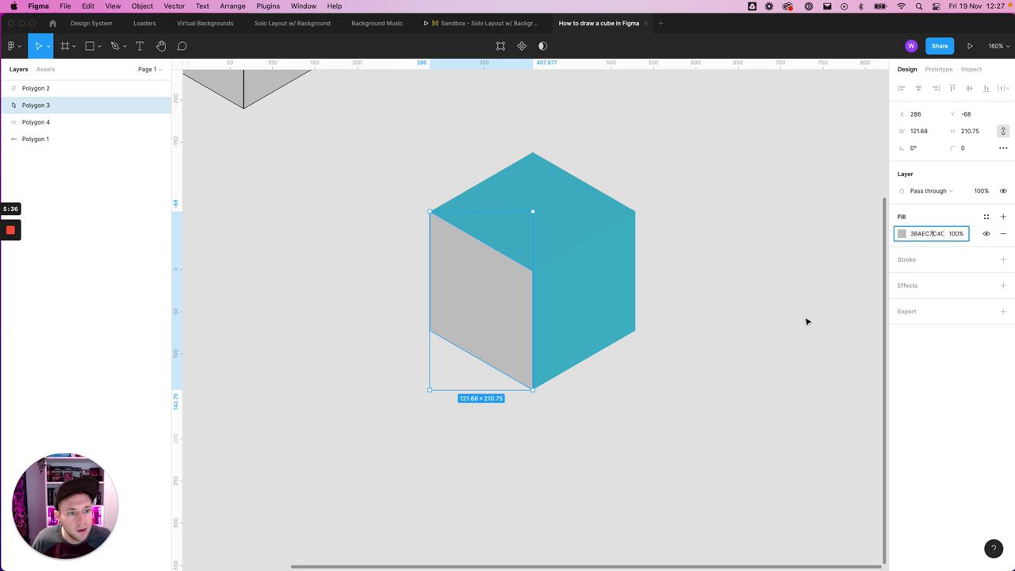
{"action": "left_click", "coordinate": [769, 328]}
{"action": "left_click", "coordinate": [612, 290]}
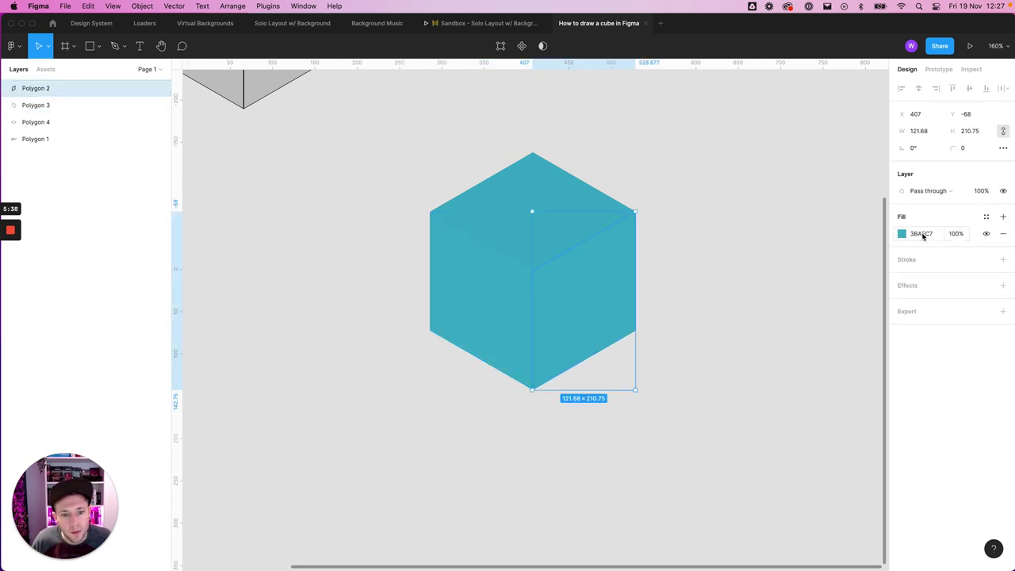
{"action": "left_click", "coordinate": [903, 234]}
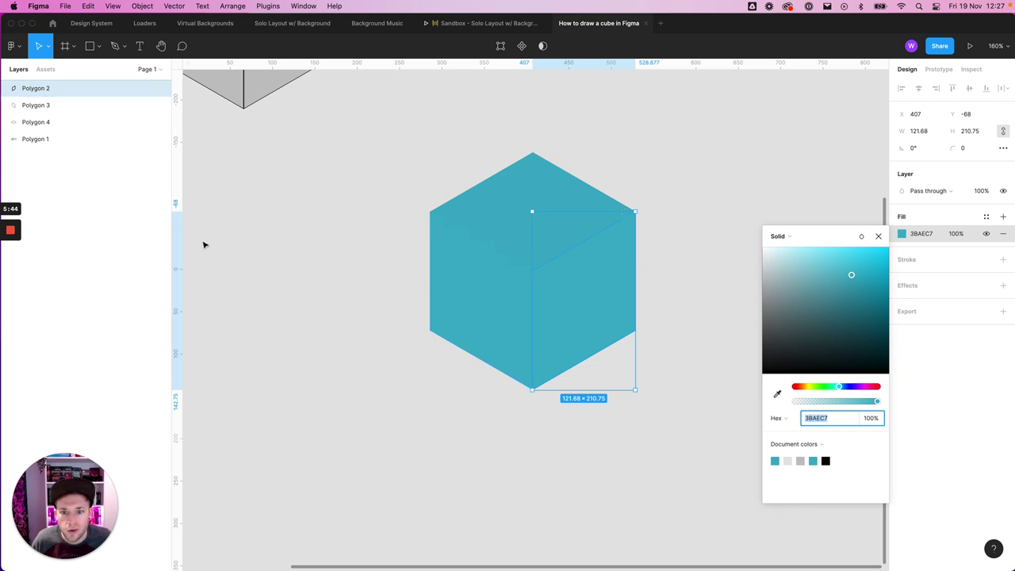
- Lighten the top face to 42C4E0 and the left face to 3FBAD4 in the fill picker
{"action": "left_click", "coordinate": [527, 197]}
{"action": "left_click", "coordinate": [903, 235]}
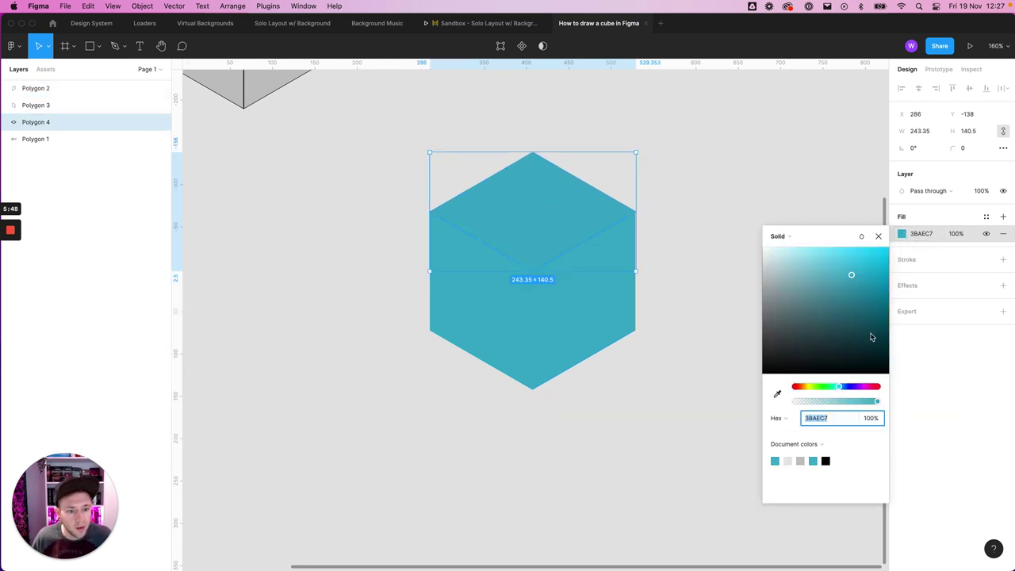
{"action": "left_click_drag", "start_coordinate": [850, 276], "coordinate": [851, 265]}
{"action": "left_click", "coordinate": [505, 328]}
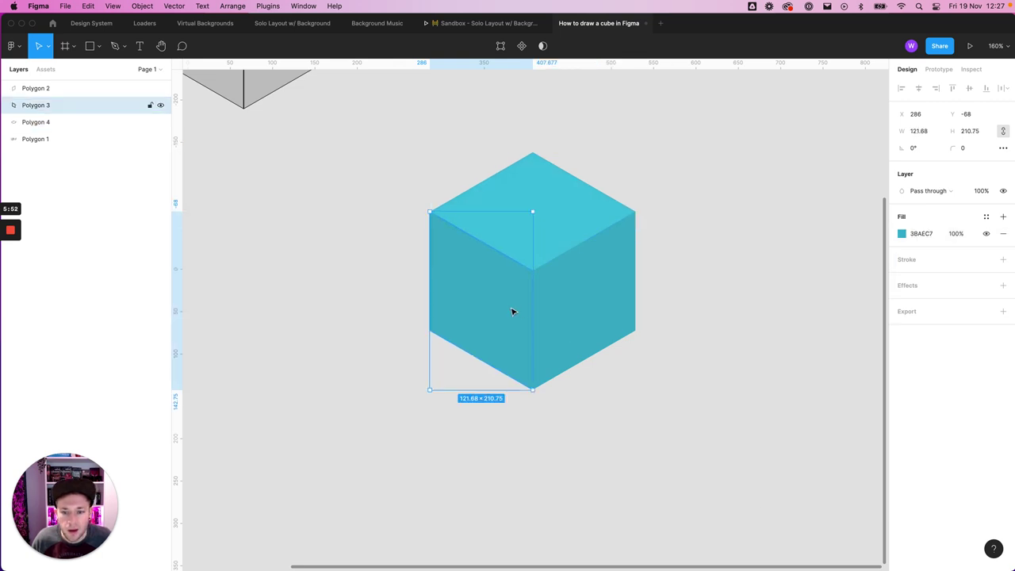
{"action": "left_click", "coordinate": [901, 235]}
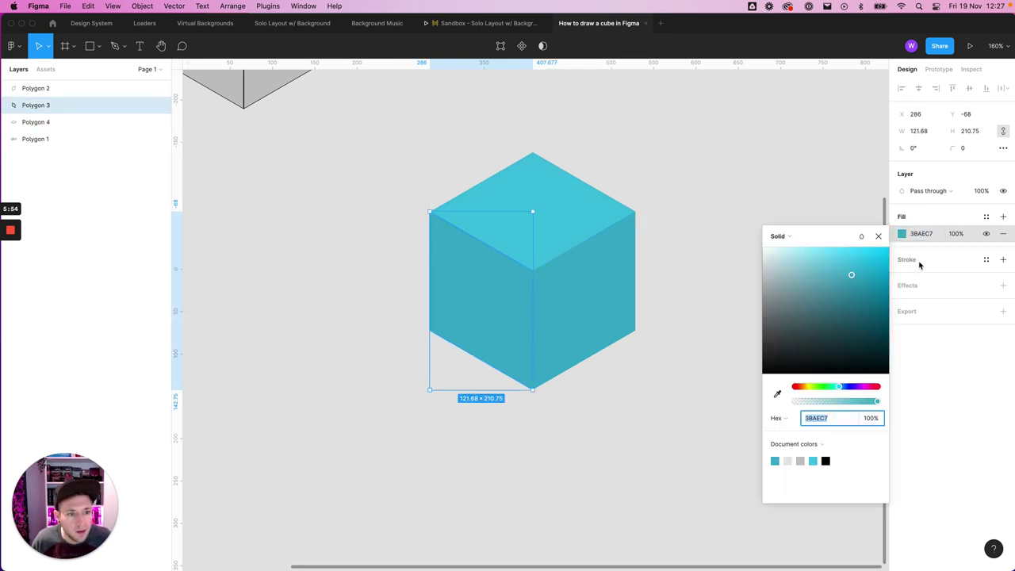
{"action": "left_click_drag", "start_coordinate": [851, 276], "coordinate": [852, 270]}
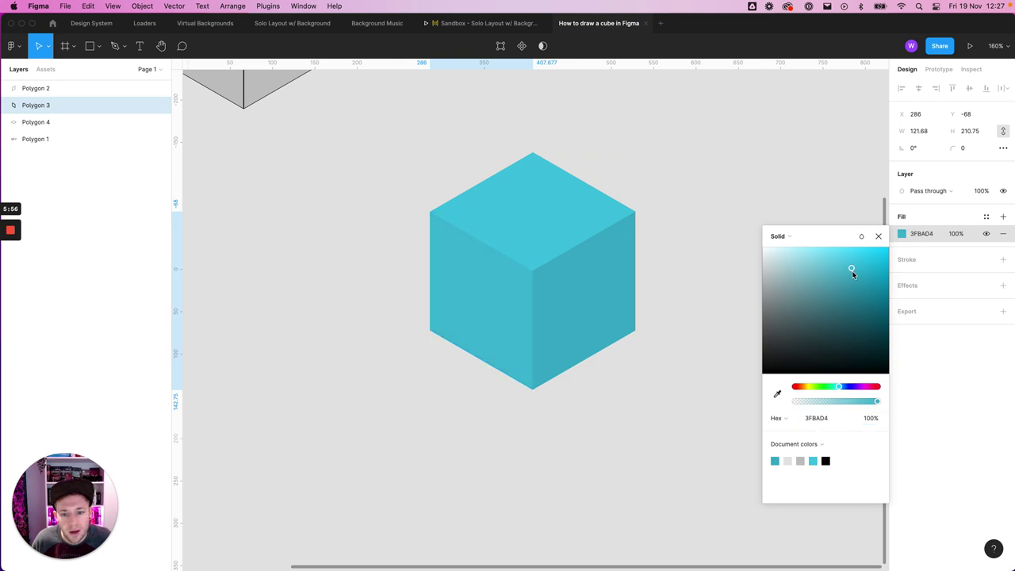
{"action": "left_click", "coordinate": [691, 378]}
{"action": "scroll", "coordinate": [682, 369], "scroll_direction": "down", "scroll_amount": 5}
- Delete the grey draft shapes, then marquee-select the teal cube's three faces
{"action": "scroll", "coordinate": [674, 396], "scroll_direction": "right", "scroll_amount": 2}
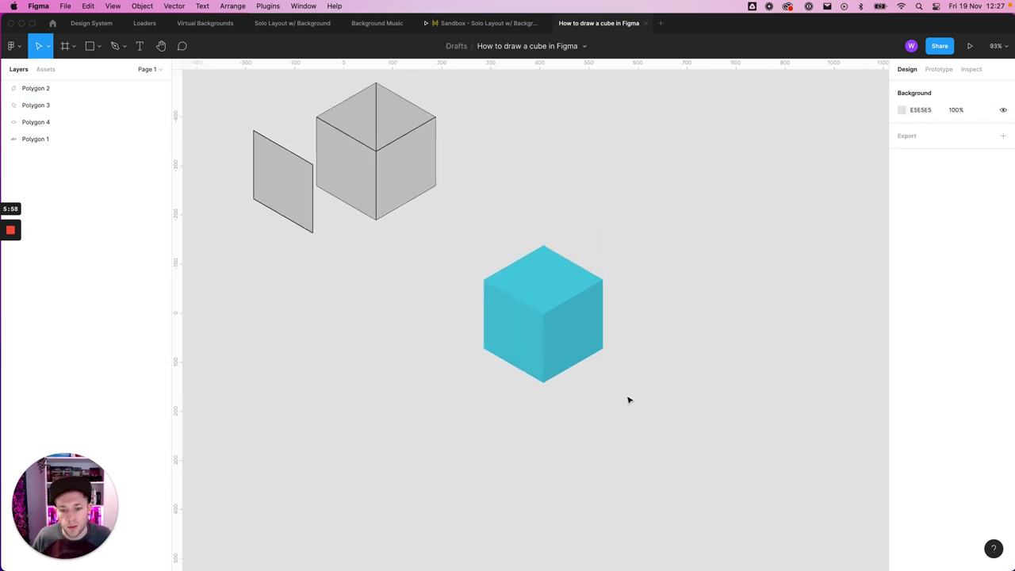
{"action": "scroll", "coordinate": [627, 380], "scroll_direction": "down", "scroll_amount": 2}
{"action": "left_click_drag", "start_coordinate": [669, 410], "coordinate": [275, 102]}
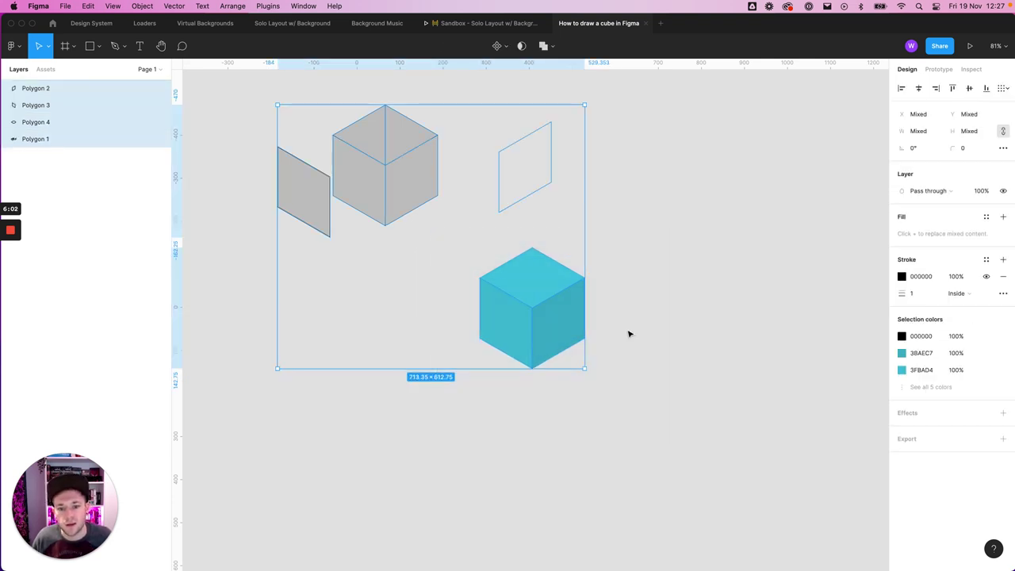
{"action": "left_click", "coordinate": [587, 357]}
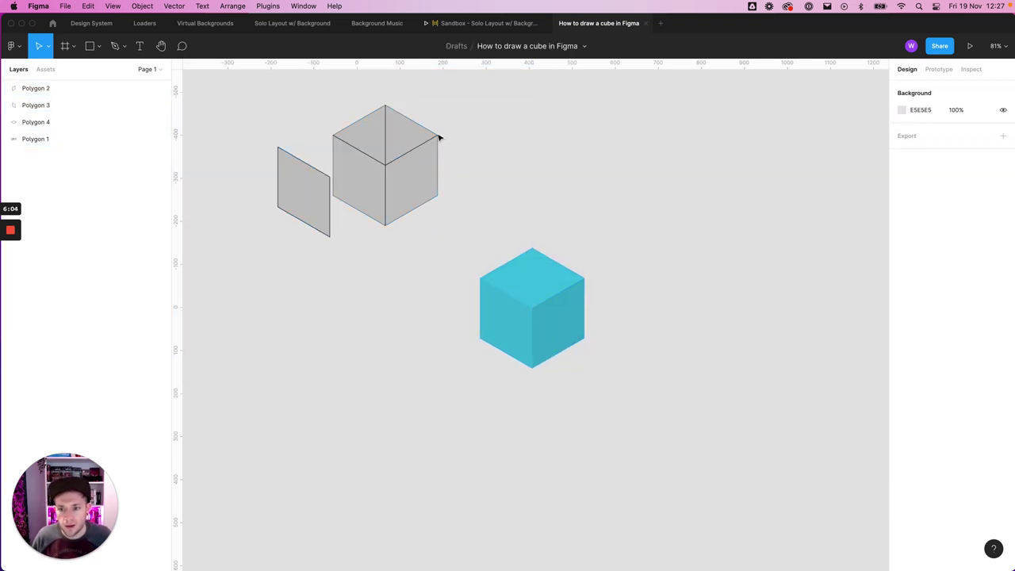
{"action": "left_click", "coordinate": [427, 151]}
{"action": "key", "text": "Delete"}
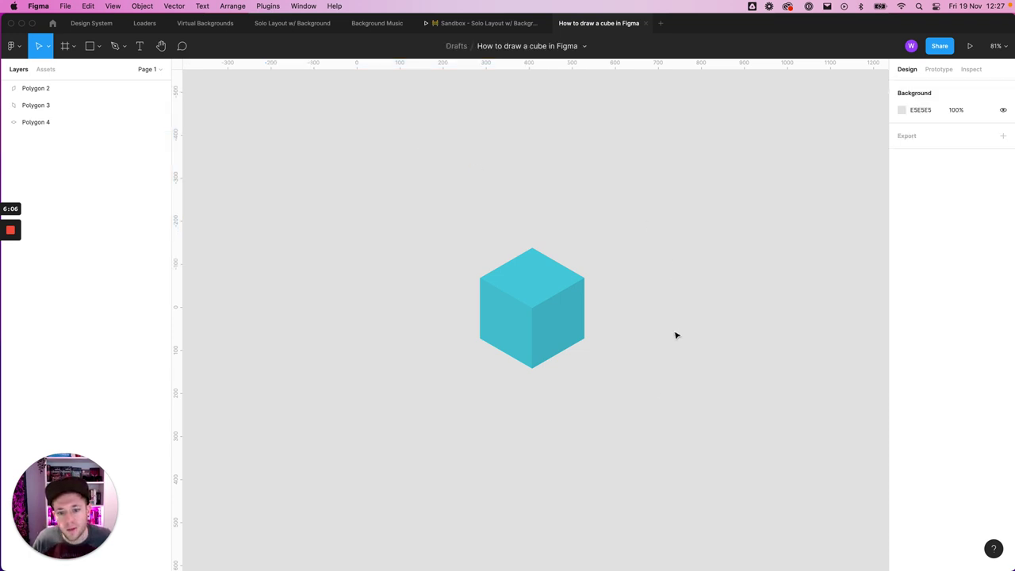
{"action": "left_click_drag", "start_coordinate": [663, 428], "coordinate": [412, 238]}
- Group the three faces into one cube and Alt-drag a copy above it
{"action": "key", "text": "ctrl+g"}
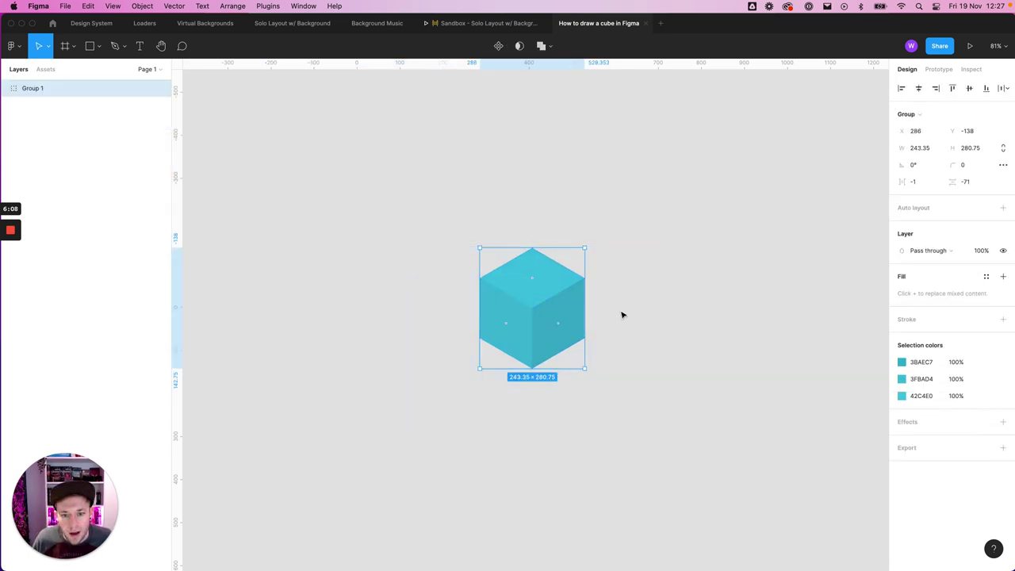
{"action": "left_click", "coordinate": [615, 315]}
{"action": "left_click_drag", "start_coordinate": [584, 324], "coordinate": [591, 261]}
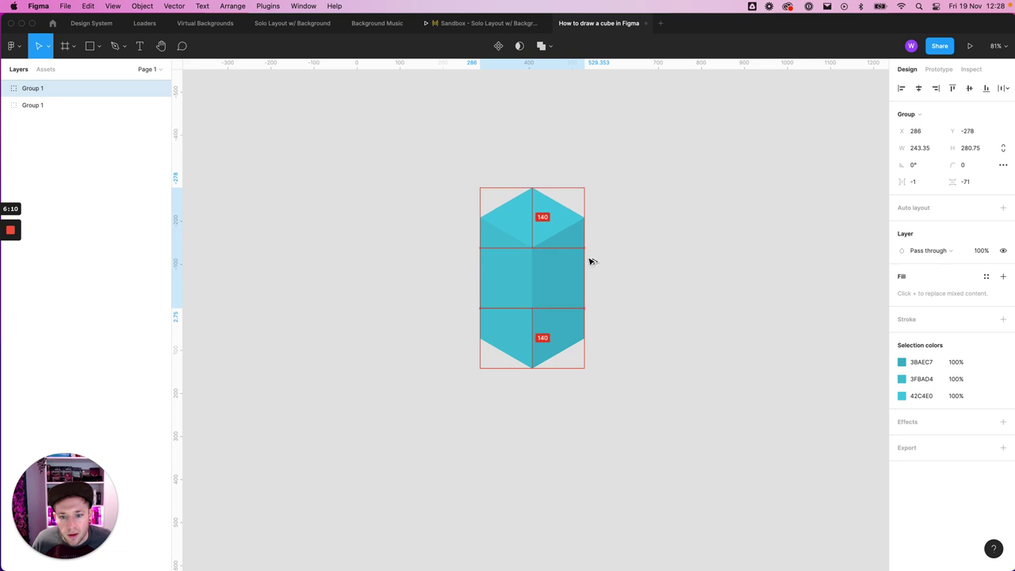
{"action": "left_click", "coordinate": [302, 452]}
- Copy the lower cube down-right and to the left to complete the triangular cluster
{"action": "left_click", "coordinate": [511, 357]}
{"action": "left_click_drag", "start_coordinate": [566, 358], "coordinate": [606, 373]}
{"action": "left_click", "coordinate": [695, 277]}
{"action": "scroll", "coordinate": [768, 287], "scroll_direction": "left", "scroll_amount": 3}
{"action": "left_click_drag", "start_coordinate": [599, 316], "coordinate": [576, 313]}
{"action": "left_click", "coordinate": [662, 421]}
{"action": "left_click_drag", "start_coordinate": [683, 422], "coordinate": [462, 480]}
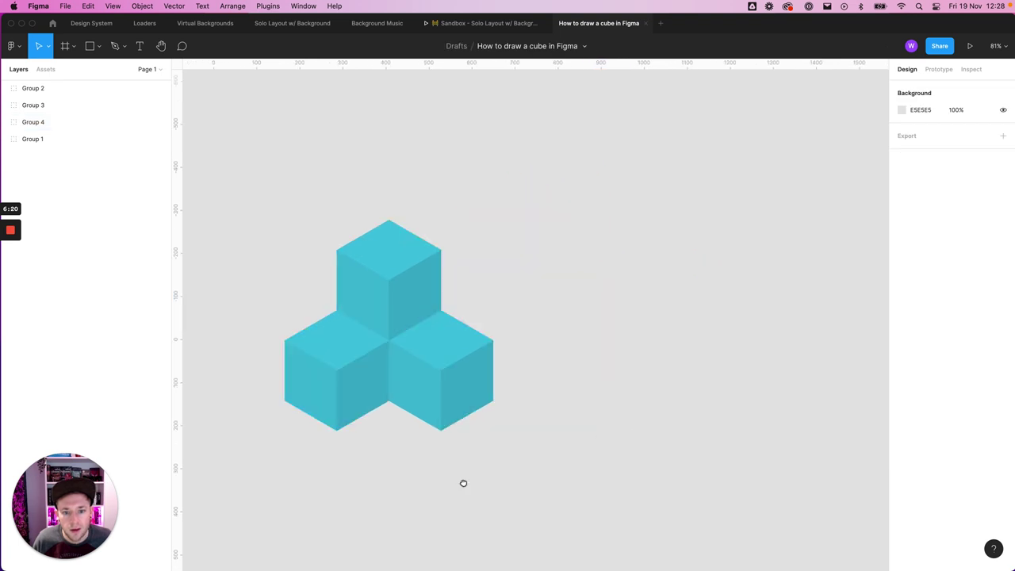
{"action": "left_click_drag", "start_coordinate": [503, 425], "coordinate": [731, 390]}
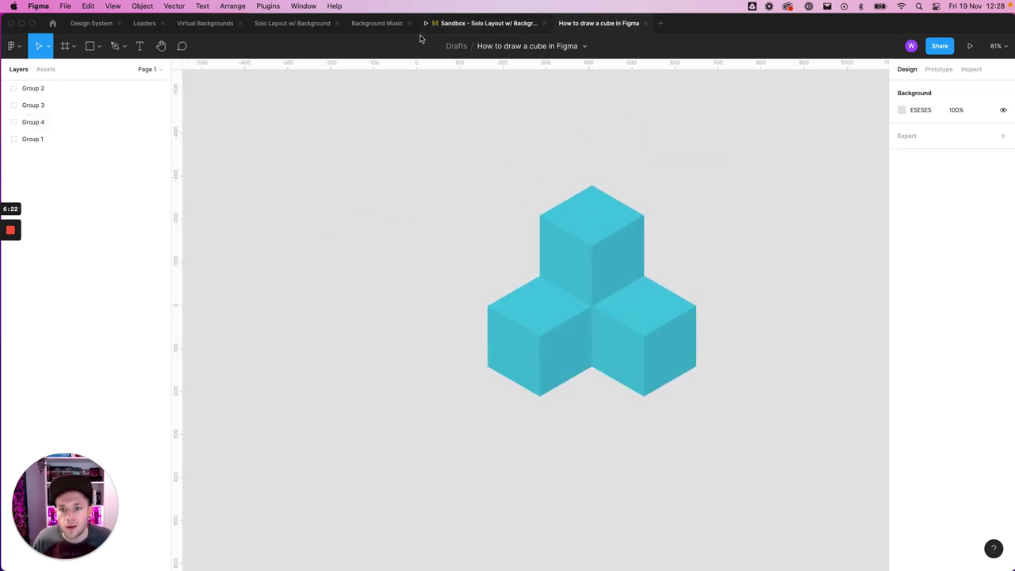
- Preview the Loaders file's cube animation, then return to the cube drawing file
{"action": "left_click", "coordinate": [144, 23]}
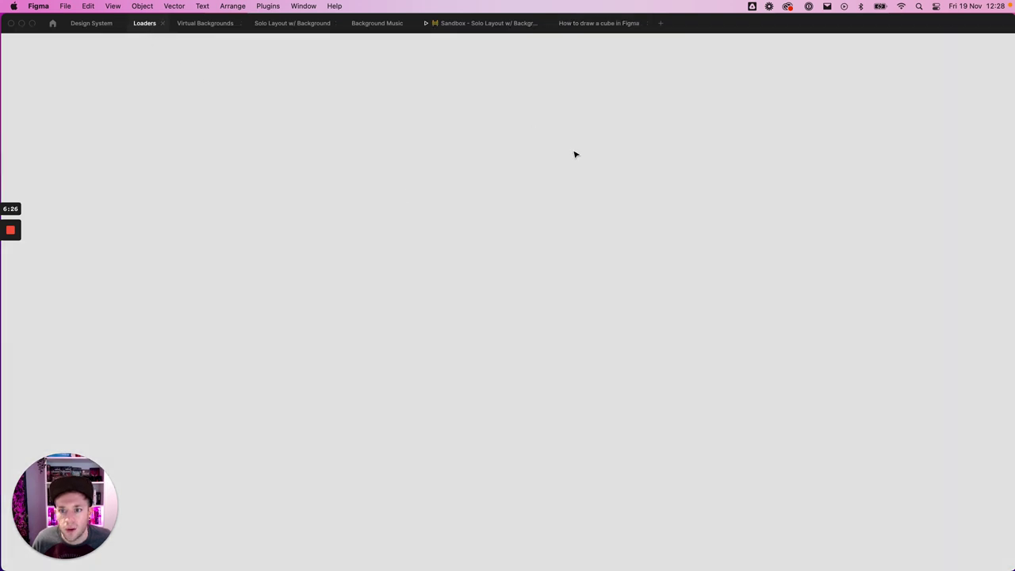
{"action": "scroll", "coordinate": [555, 340], "scroll_direction": "up", "scroll_amount": 10}
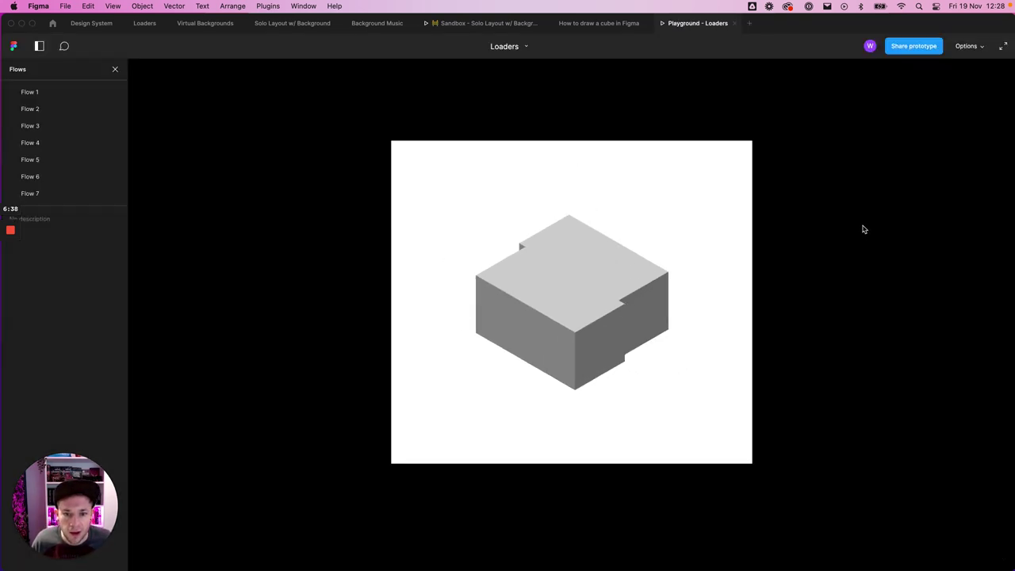
{"action": "left_click", "coordinate": [592, 29]}
{"action": "scroll", "coordinate": [552, 313], "scroll_direction": "down", "scroll_amount": 5}
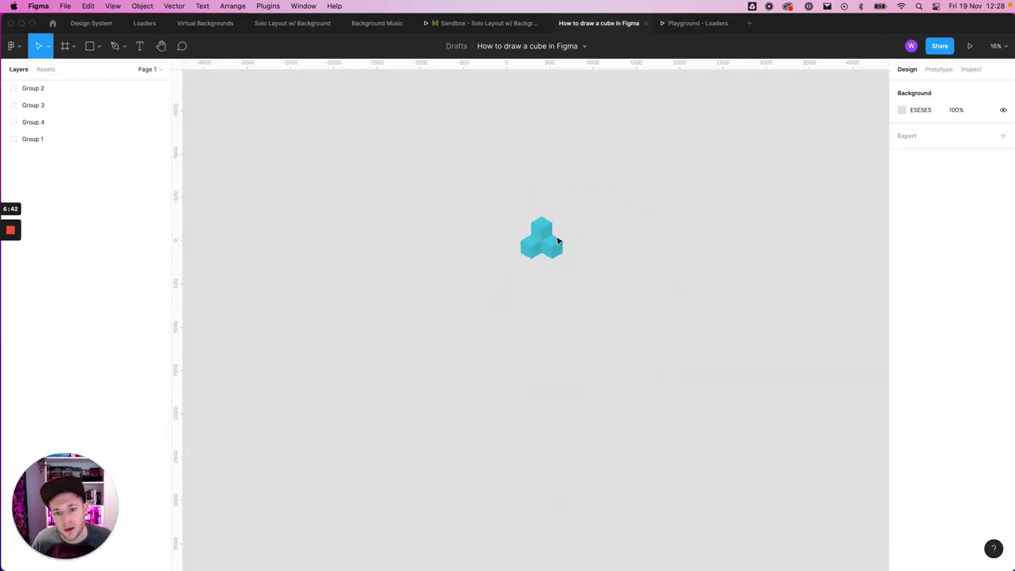
{"action": "scroll", "coordinate": [449, 182], "scroll_direction": "up", "scroll_amount": 5}
{"action": "scroll", "coordinate": [812, 314], "scroll_direction": "right", "scroll_amount": 5}
{"action": "scroll", "coordinate": [812, 313], "scroll_direction": "down", "scroll_amount": 2}
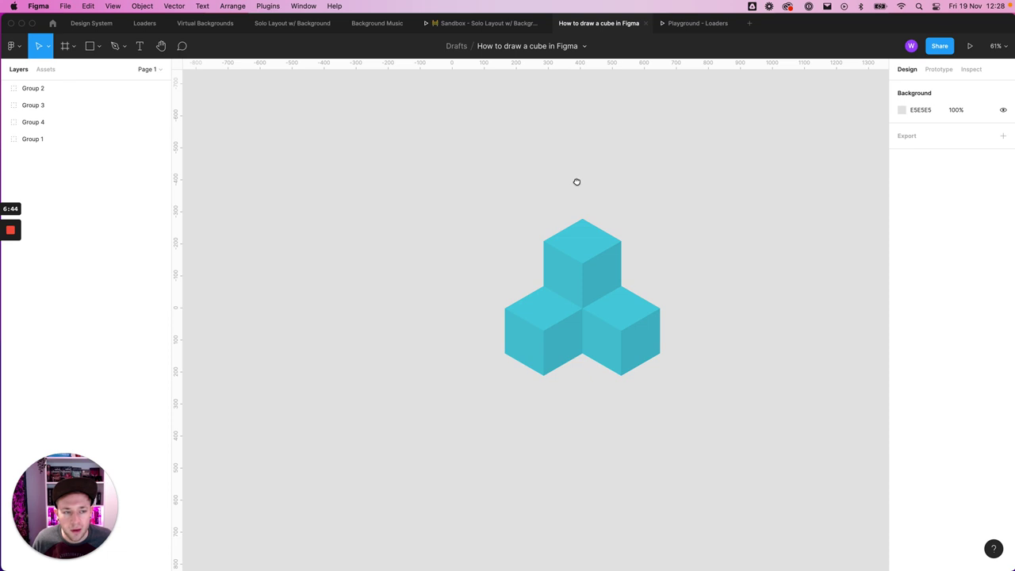